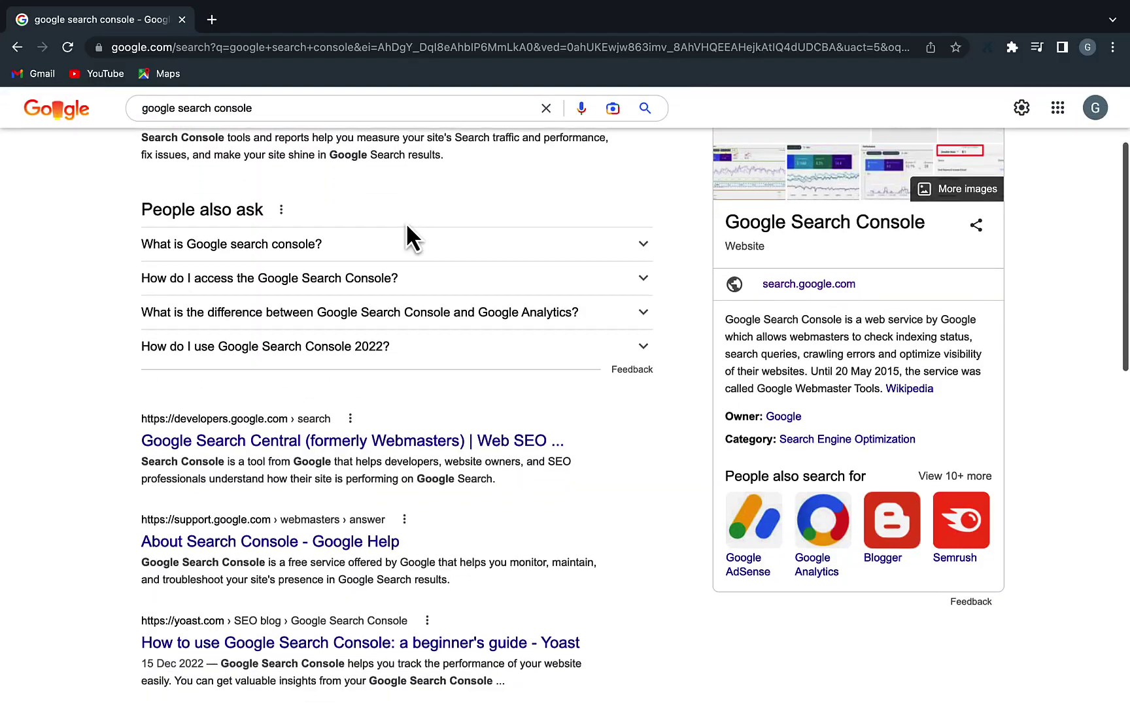
Step: Expand the 'What is Google search console?' answer in the People also ask box
click(264, 243)
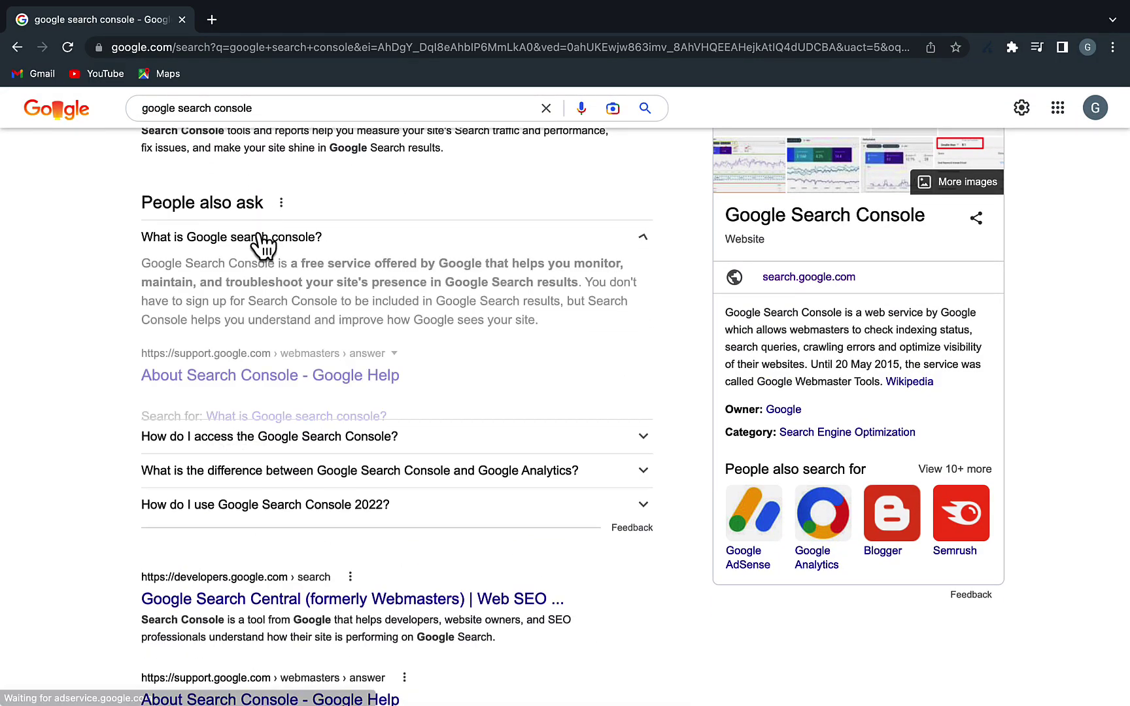
Step: Open the About Search Console help page and add total download size to the crawl stats chart
click(279, 384)
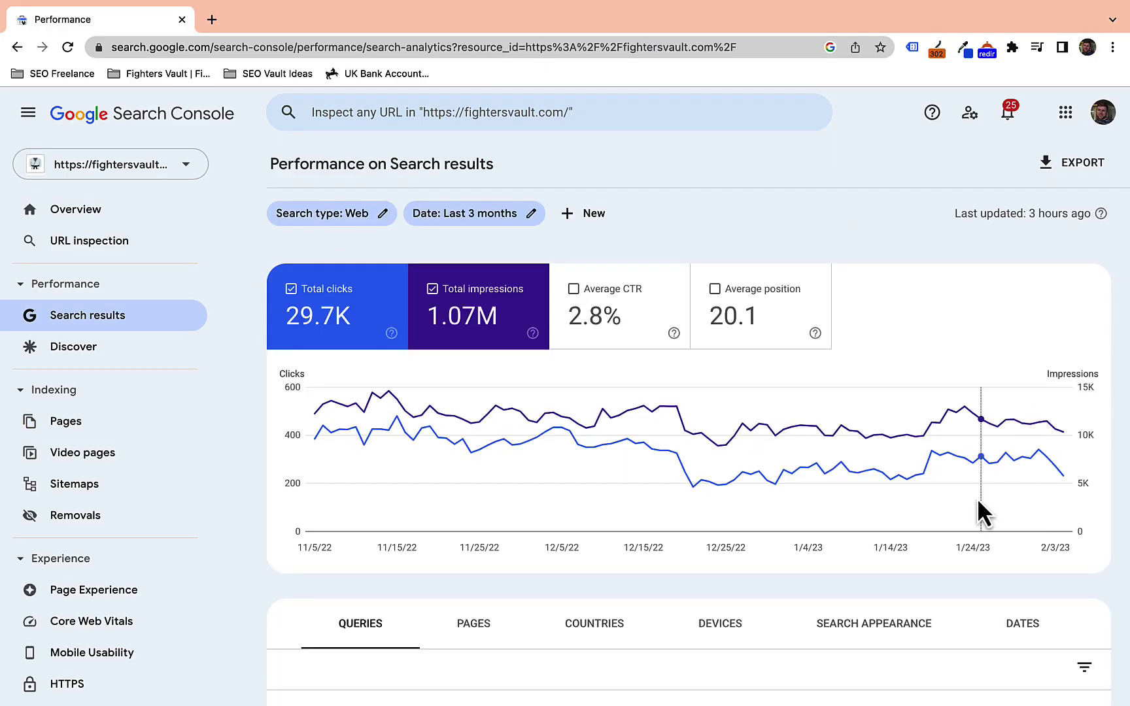
scroll(972, 510, down, 5)
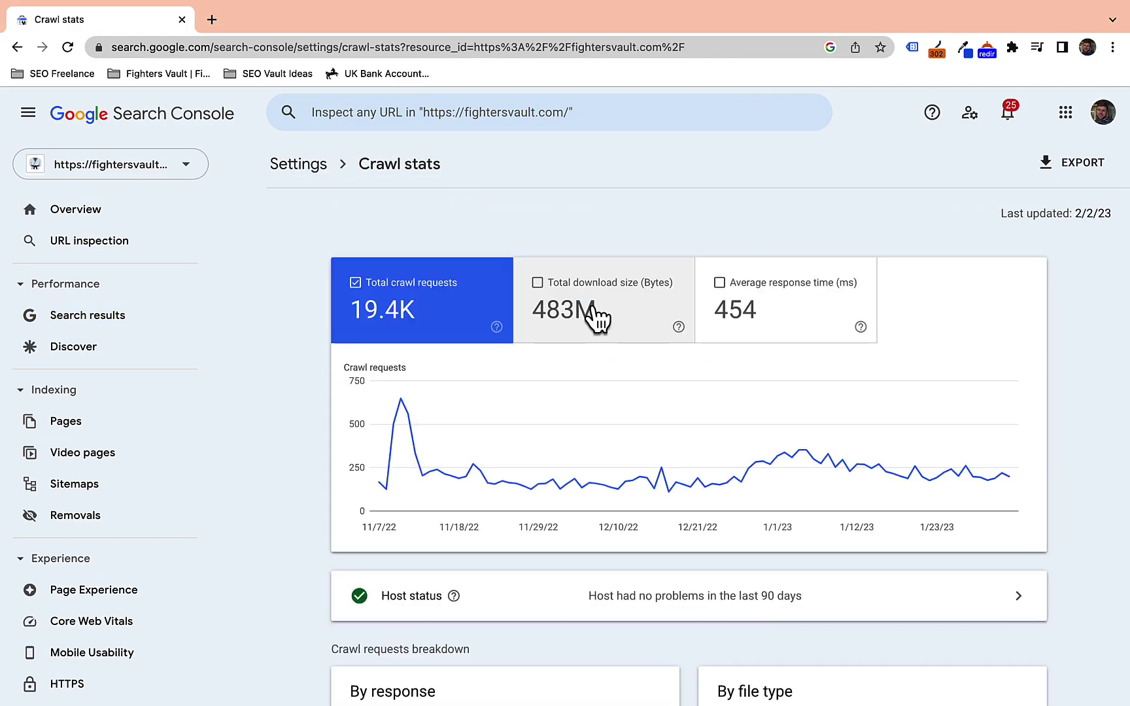
click(596, 319)
scroll(691, 441, down, 5)
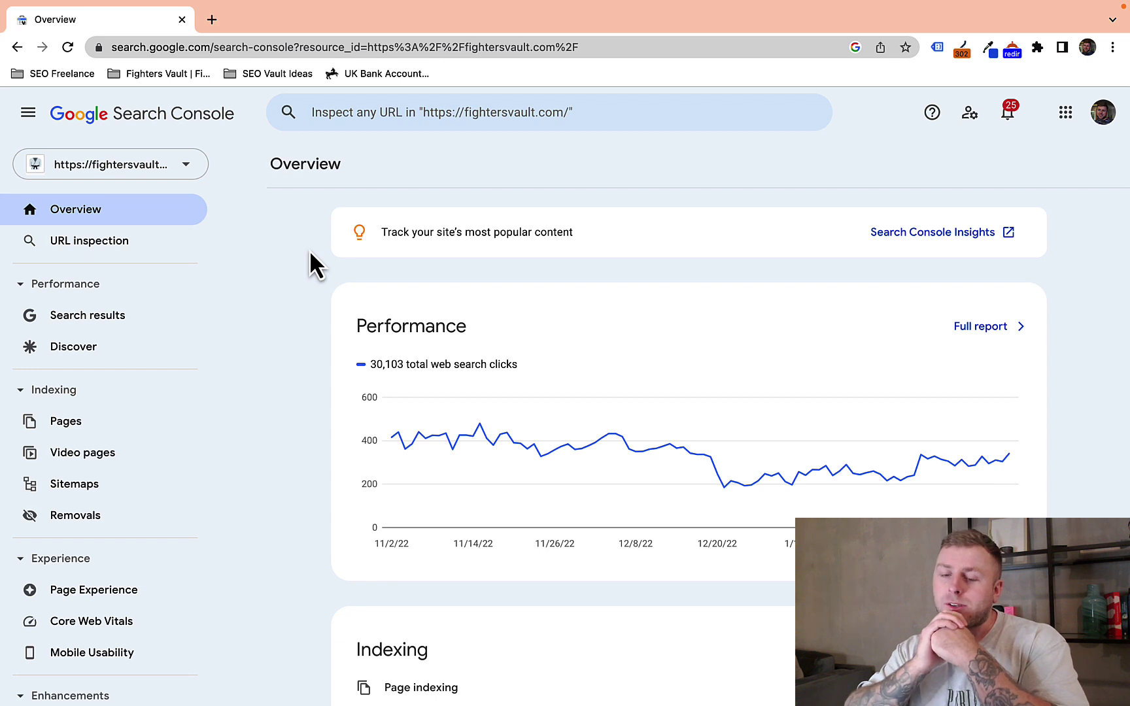
Step: Open the Page indexing report and chart only the not-indexed pages, hiding indexed ones
scroll(404, 257, down, 1)
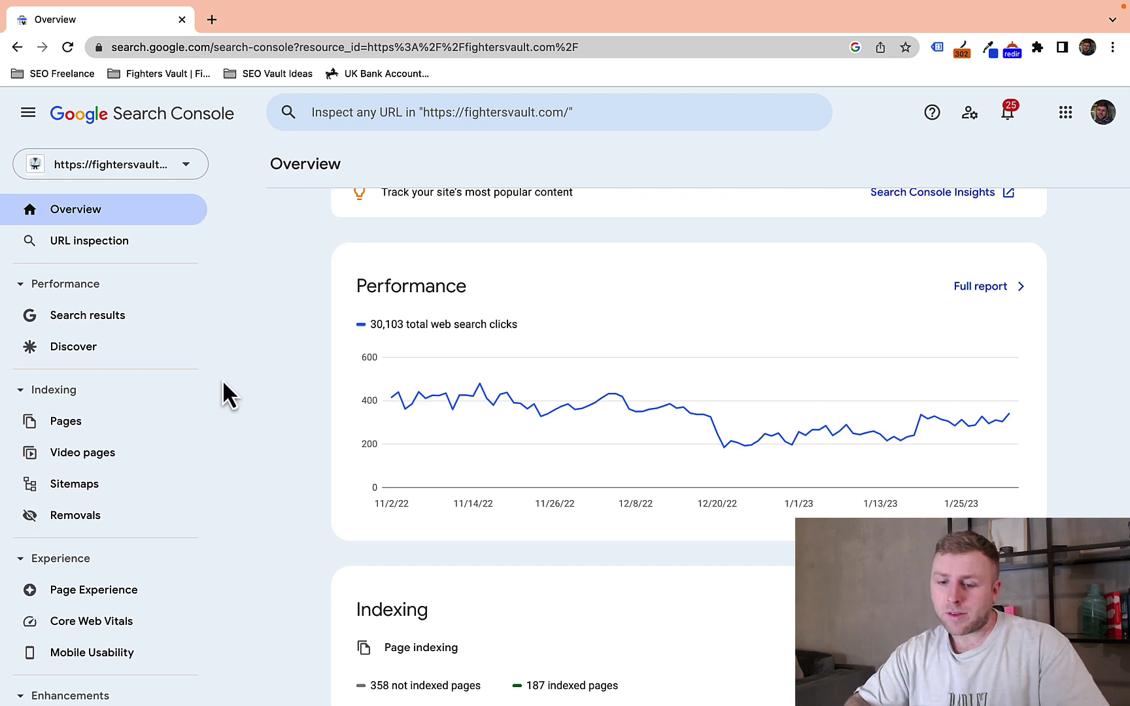
scroll(222, 391, down, 1)
scroll(143, 402, down, 1)
scroll(142, 402, down, 1)
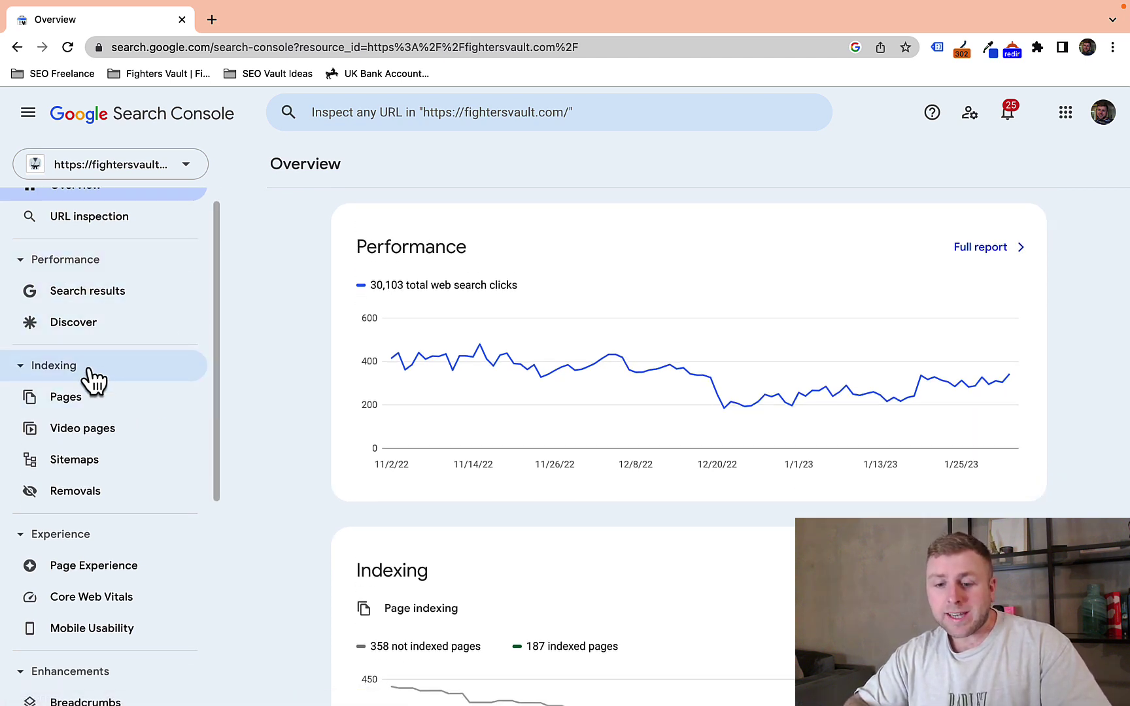
click(78, 400)
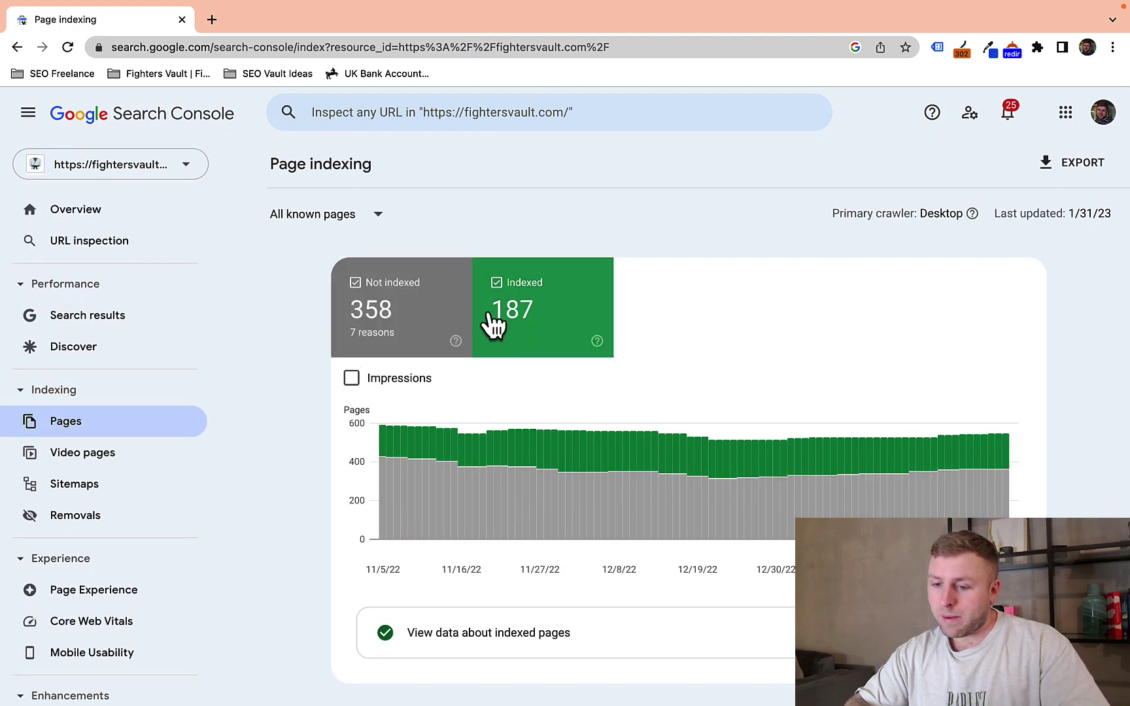
click(419, 317)
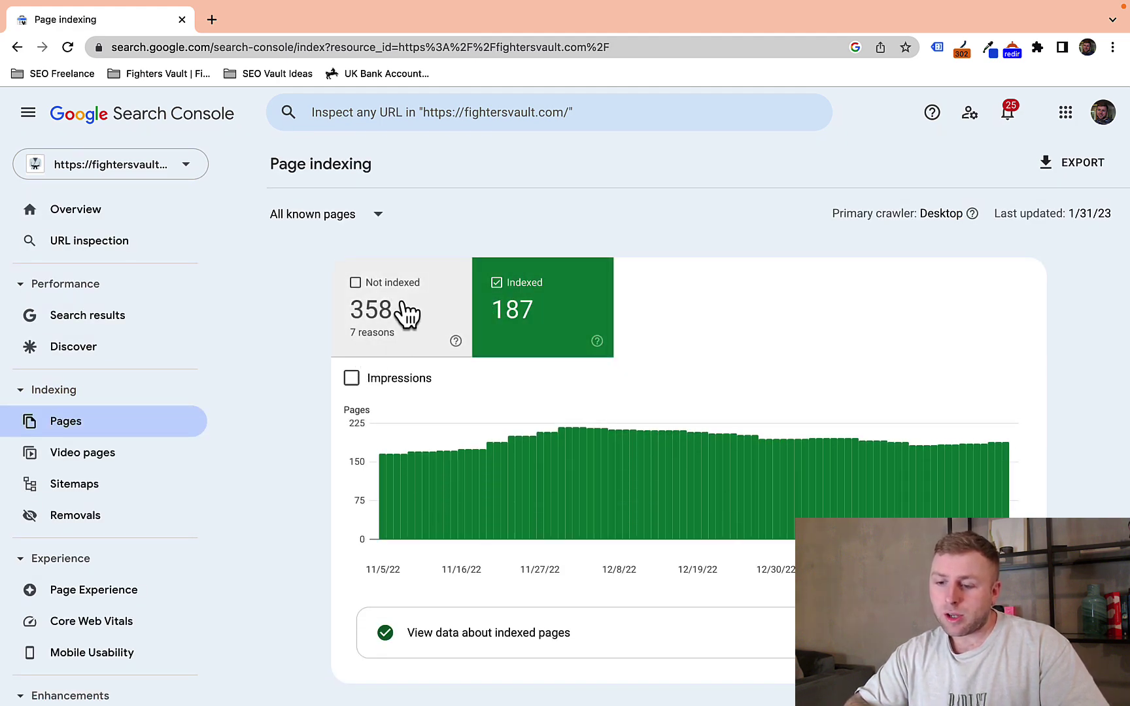
click(404, 315)
click(541, 308)
scroll(577, 411, down, 8)
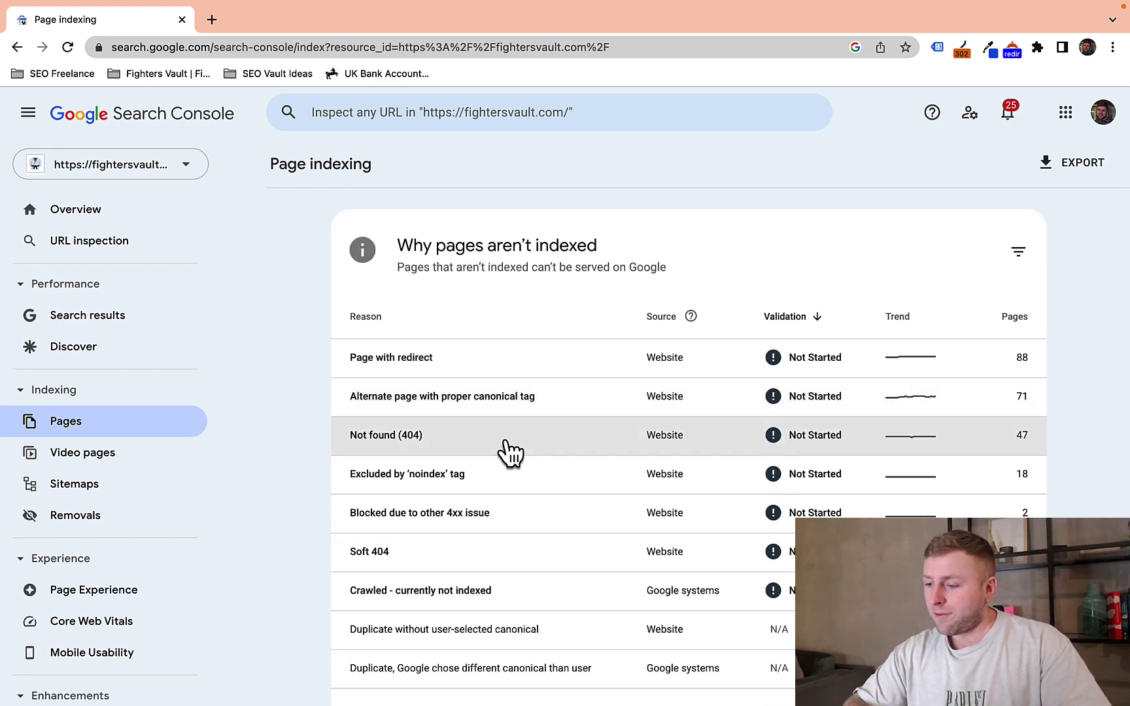
Step: Open the list of Not found (404) pages
click(587, 433)
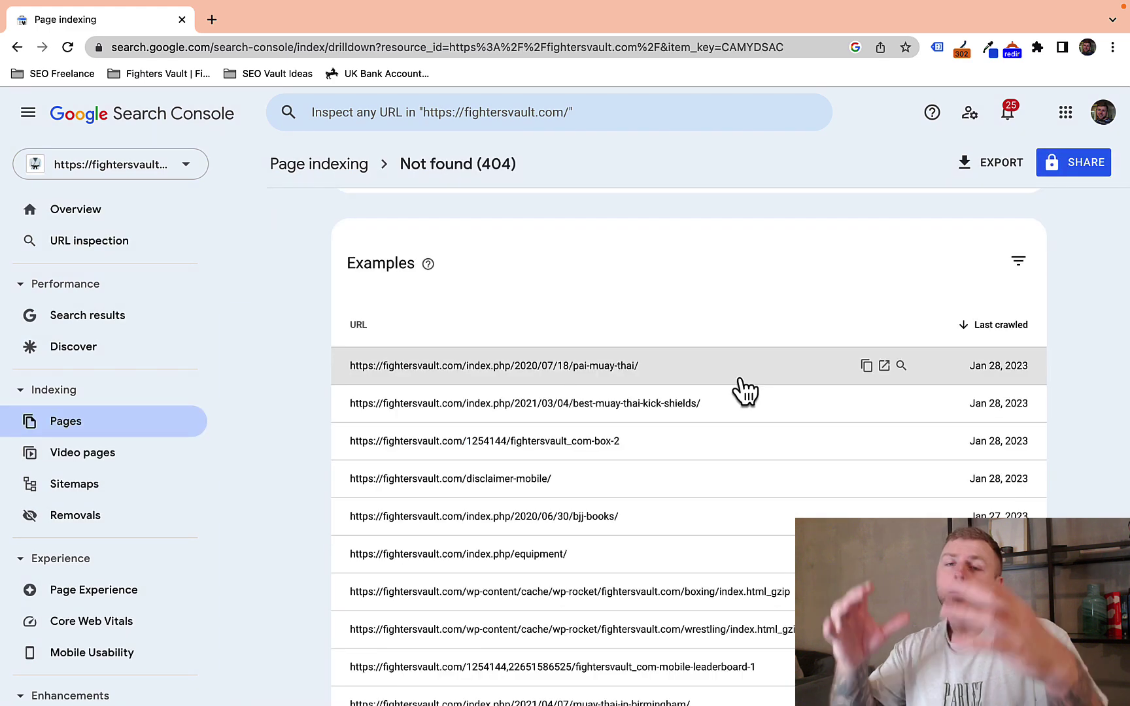
scroll(654, 418, down, 10)
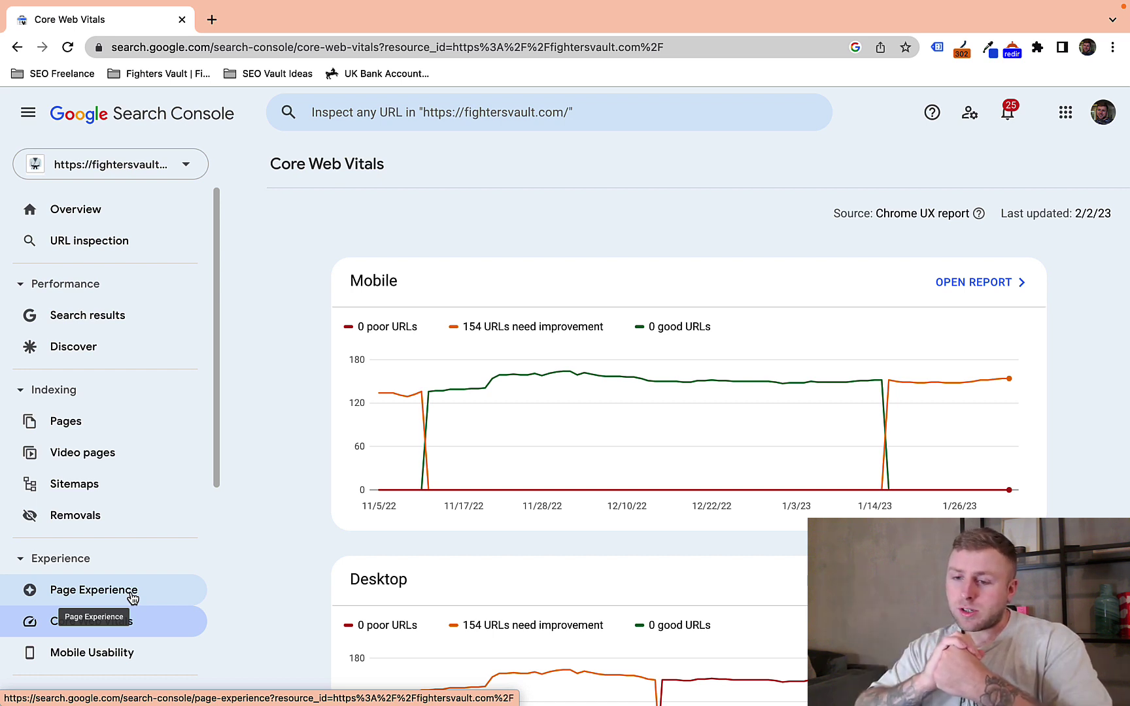
scroll(642, 497, down, 1)
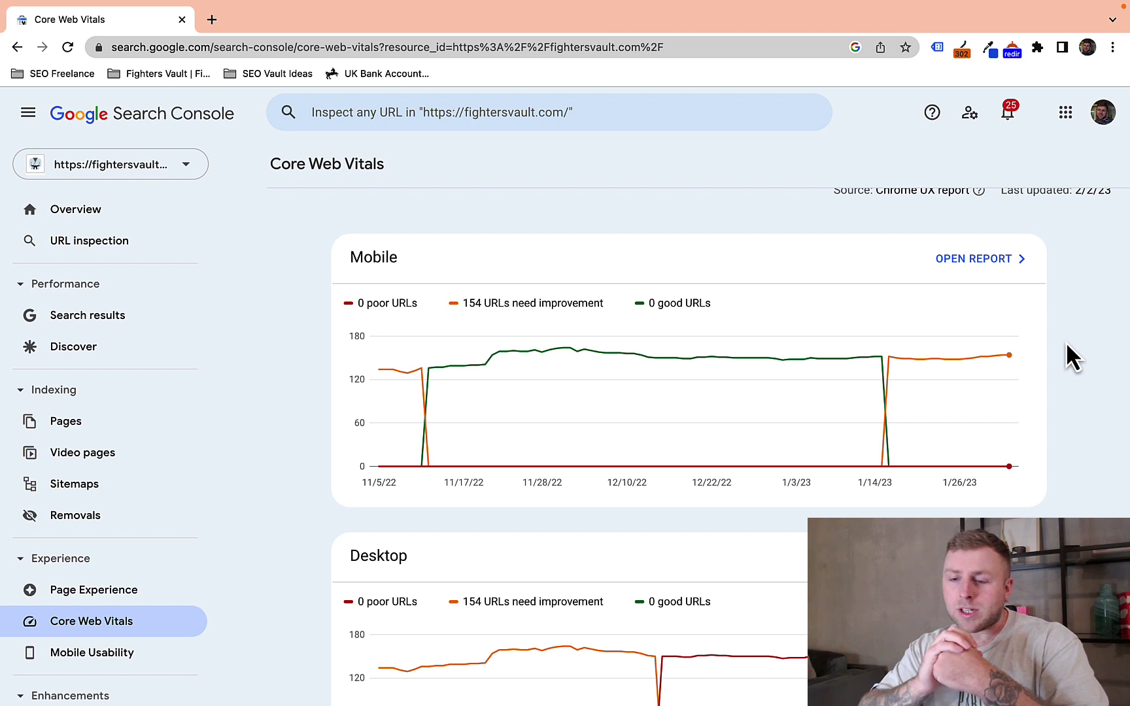
scroll(1067, 344, down, 1)
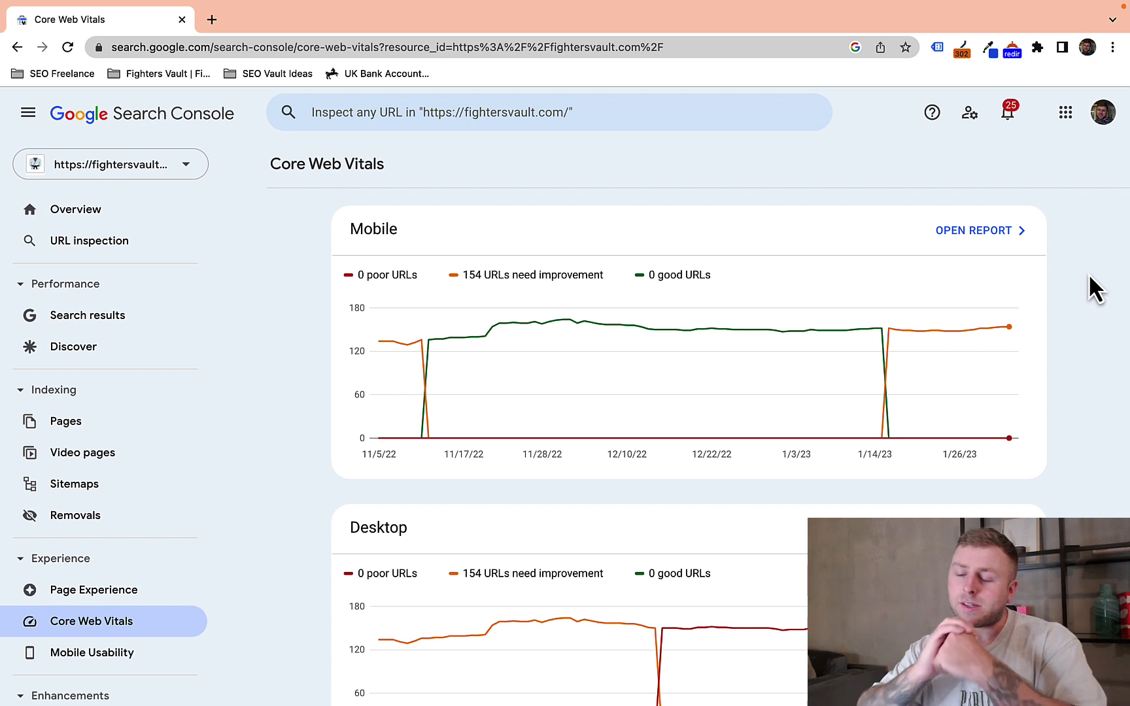
scroll(1088, 273, up, 1)
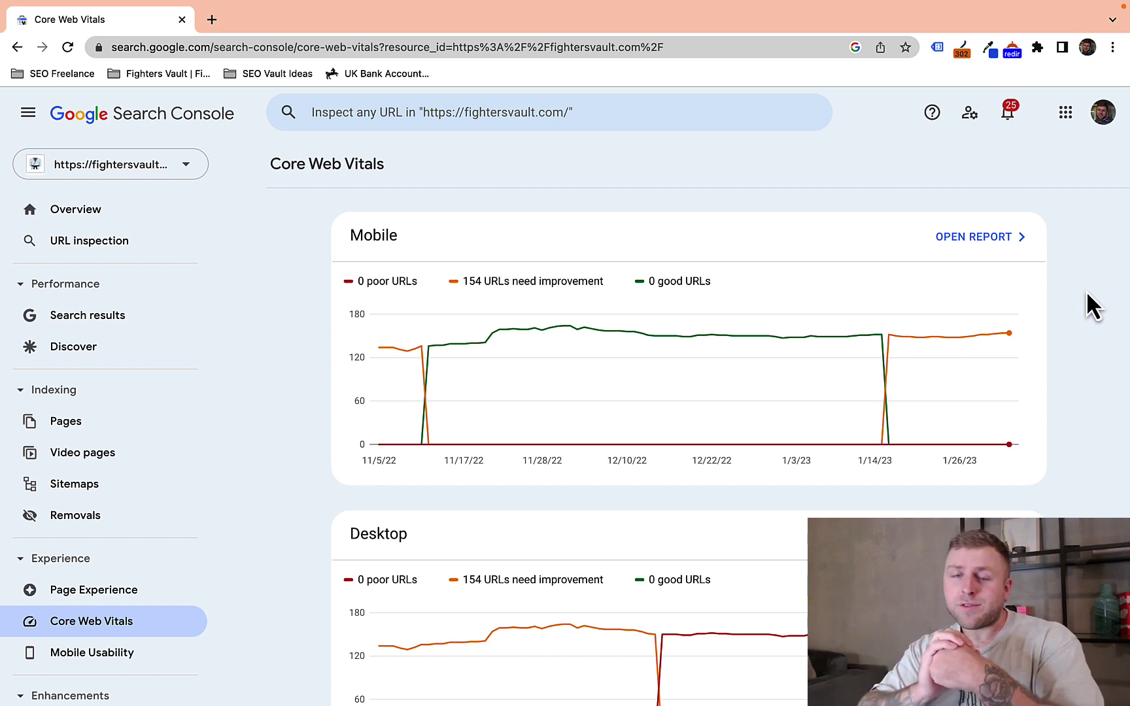
scroll(1085, 291, up, 2)
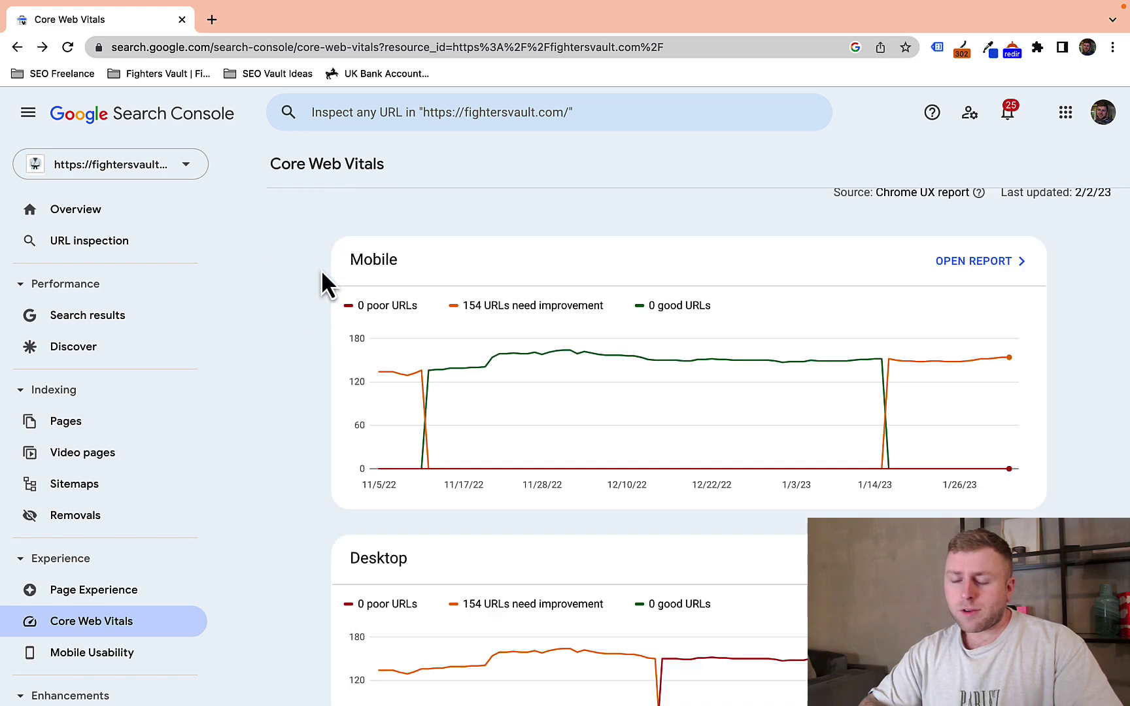
scroll(157, 425, down, 2)
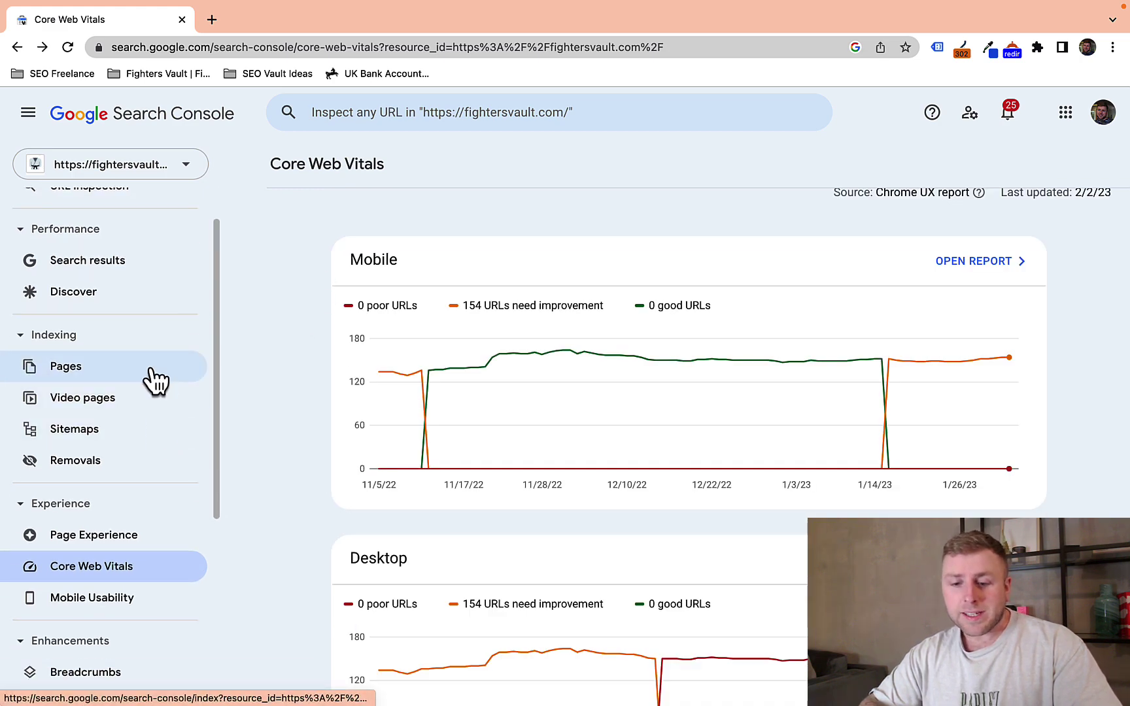
scroll(157, 454, down, 1)
click(112, 517)
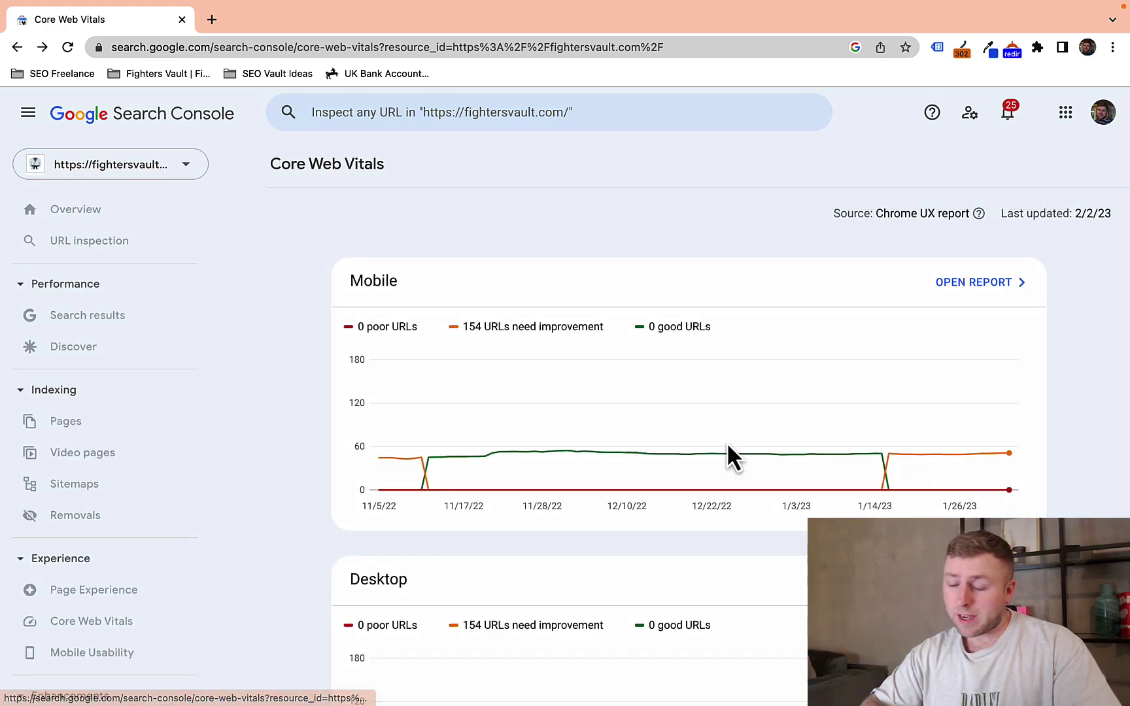
Step: Open the mobile Core Web Vitals report, hide need-improvement URLs, and open the LCP longer than 2.5s issue
click(994, 285)
scroll(954, 398, down, 4)
scroll(739, 367, up, 4)
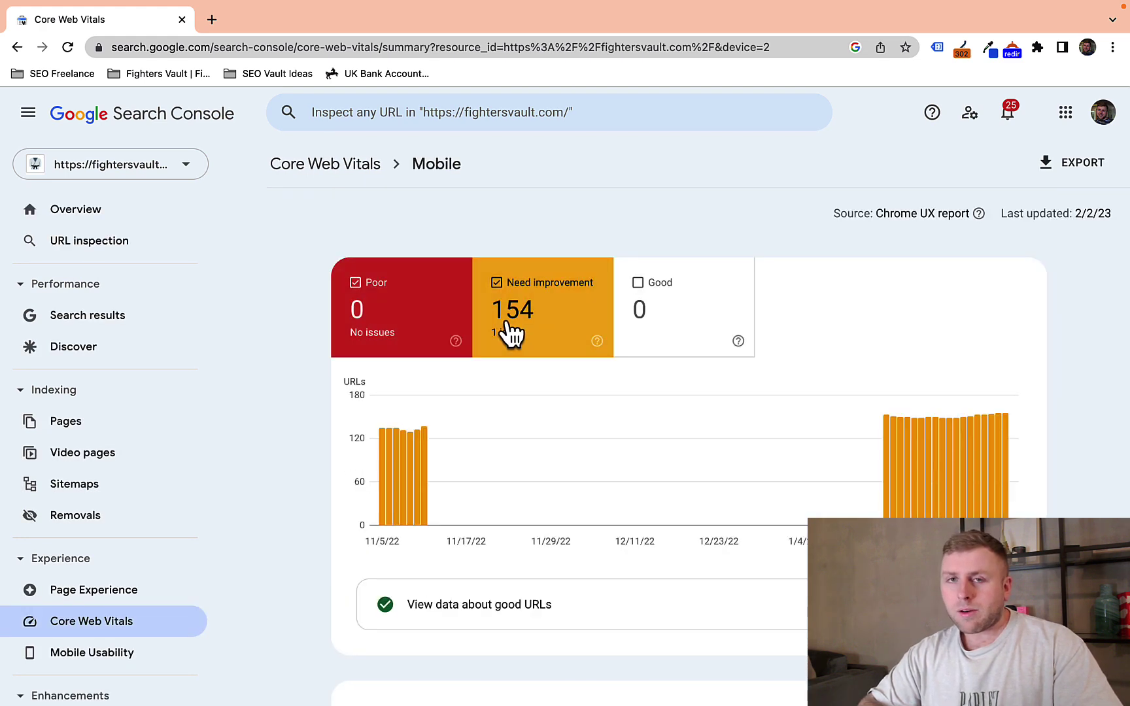
click(542, 323)
scroll(565, 409, down, 4)
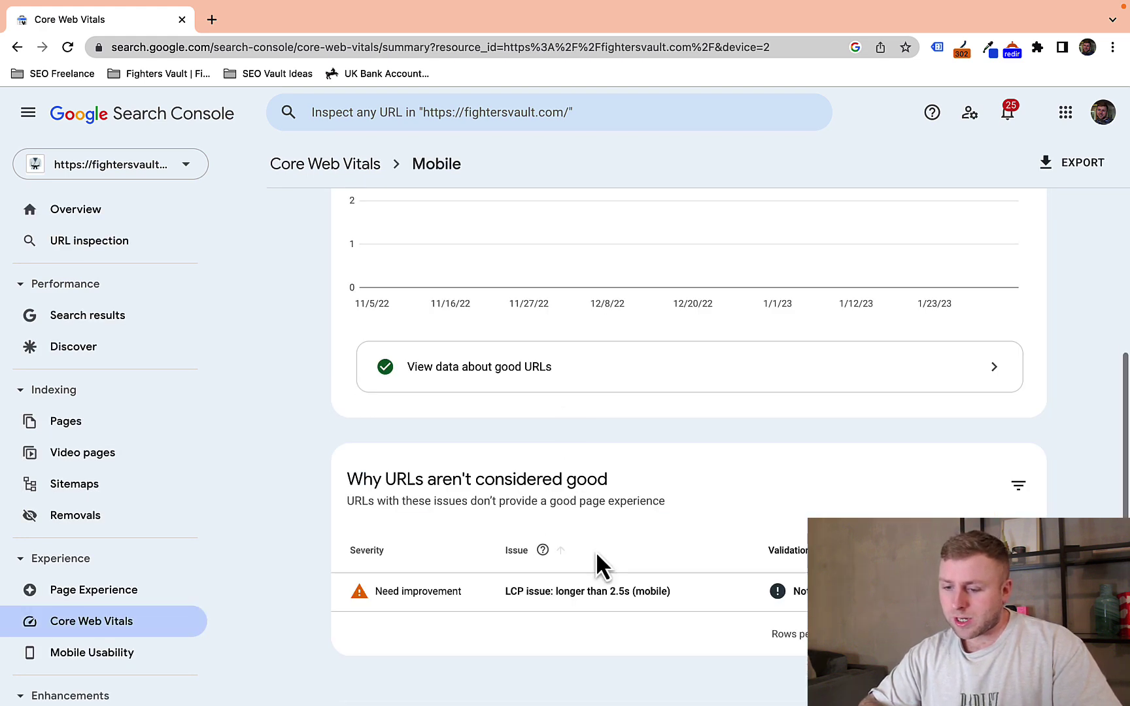
click(677, 596)
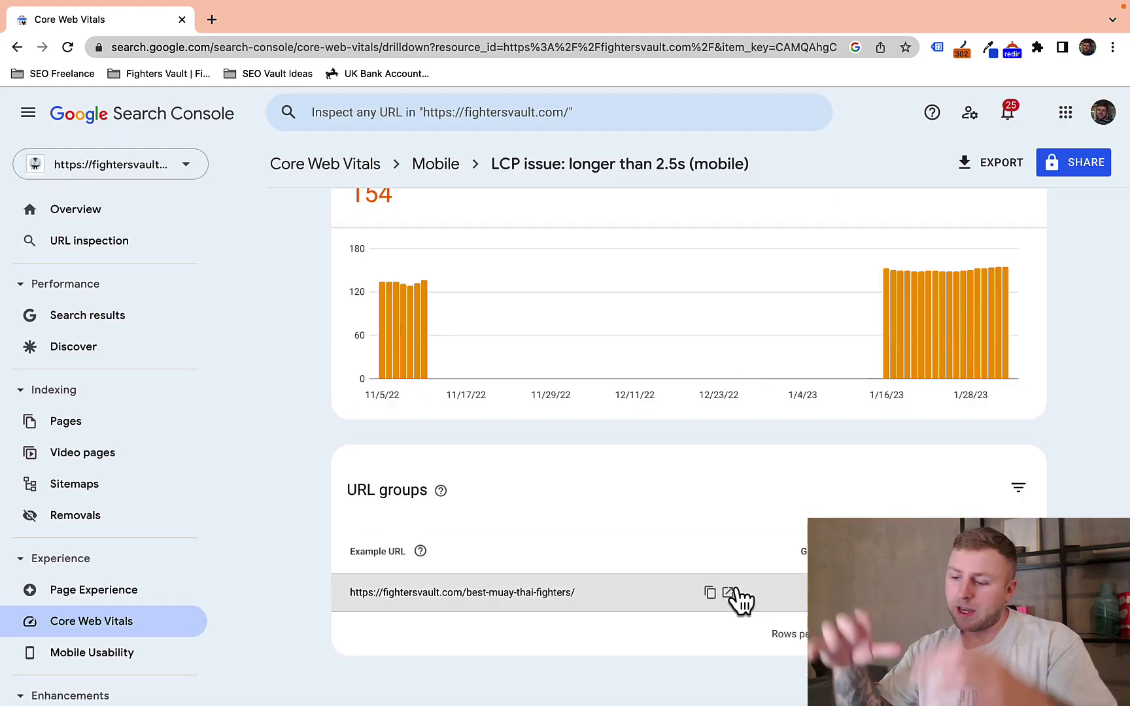
Step: List the group's 154 URLs and show LCP details for the best-kickboxers-of-all-time page
scroll(740, 599, up, 1)
scroll(738, 600, up, 2)
scroll(739, 600, down, 3)
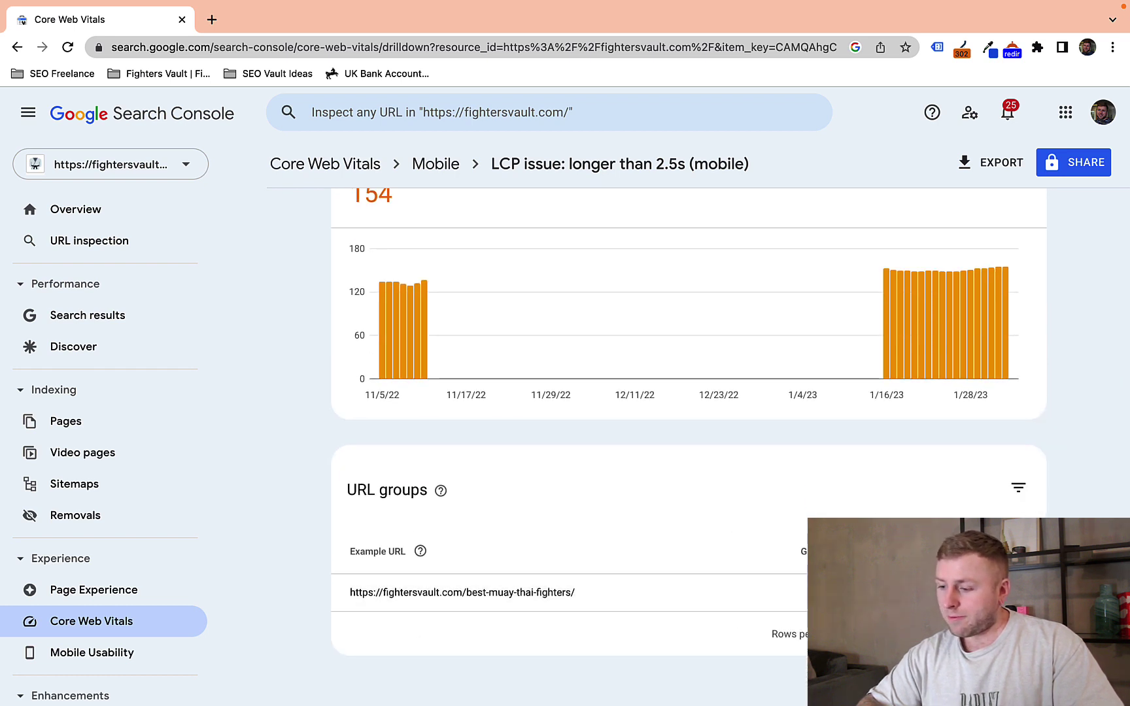
mouse_move(864, 551)
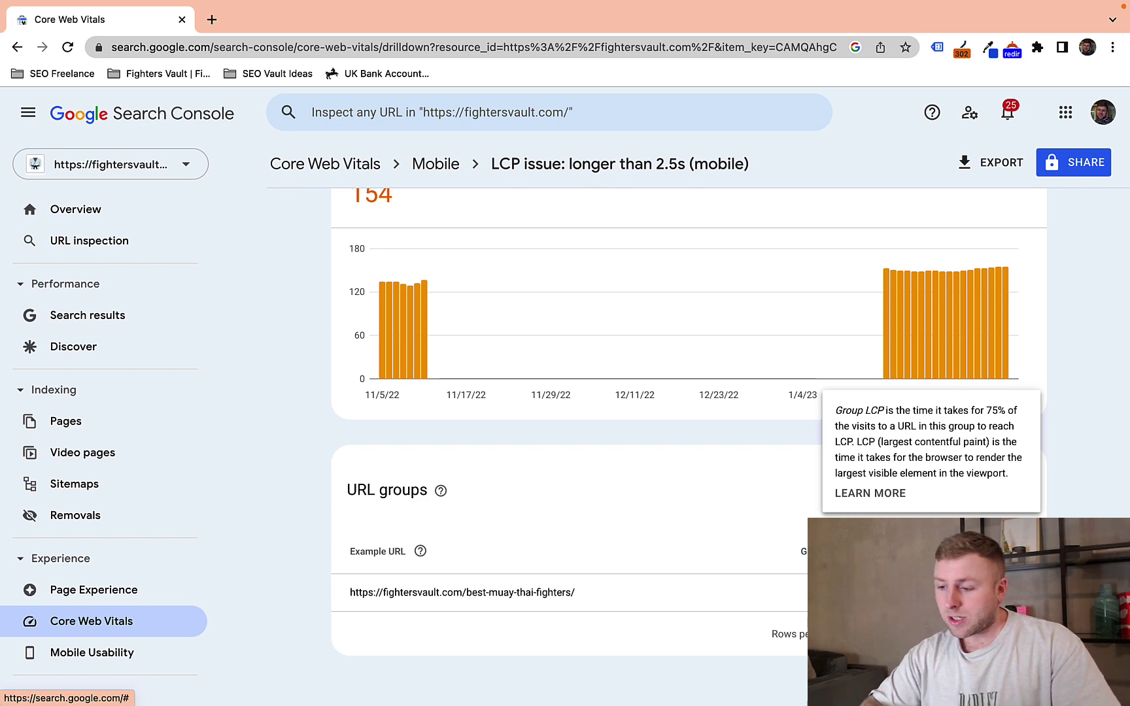
click(837, 592)
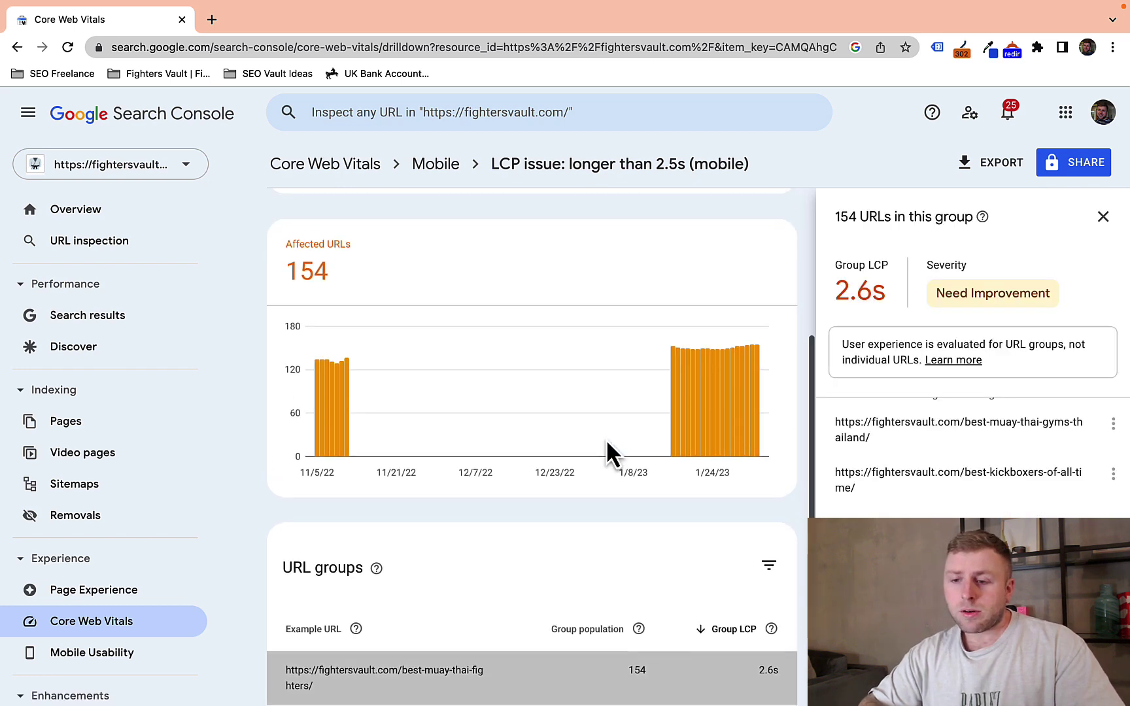
scroll(606, 441, down, 1)
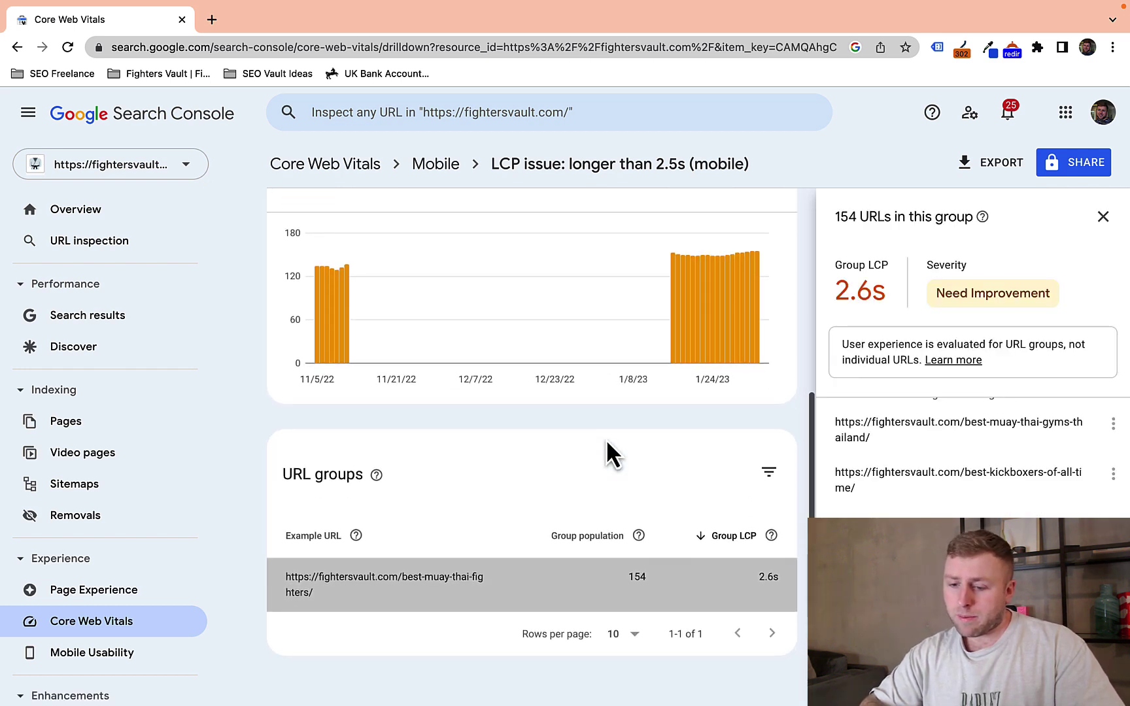
click(915, 483)
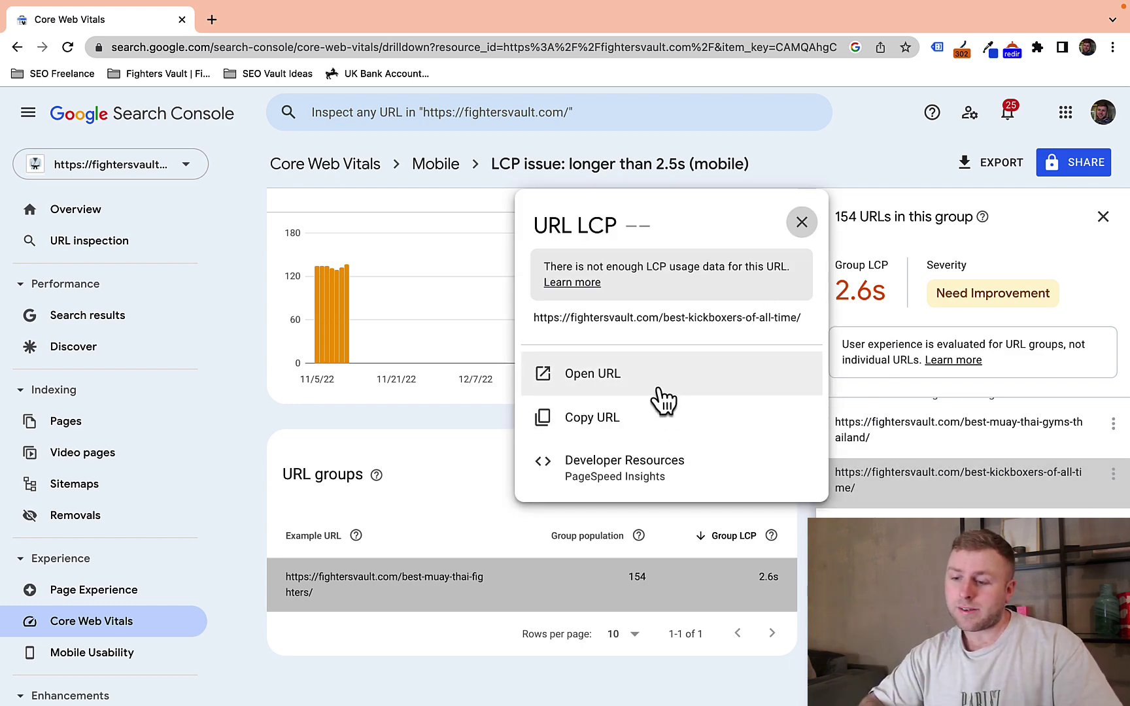
Step: Run a PageSpeed Insights analysis of the kickboxers page and scroll to its opportunities
click(624, 466)
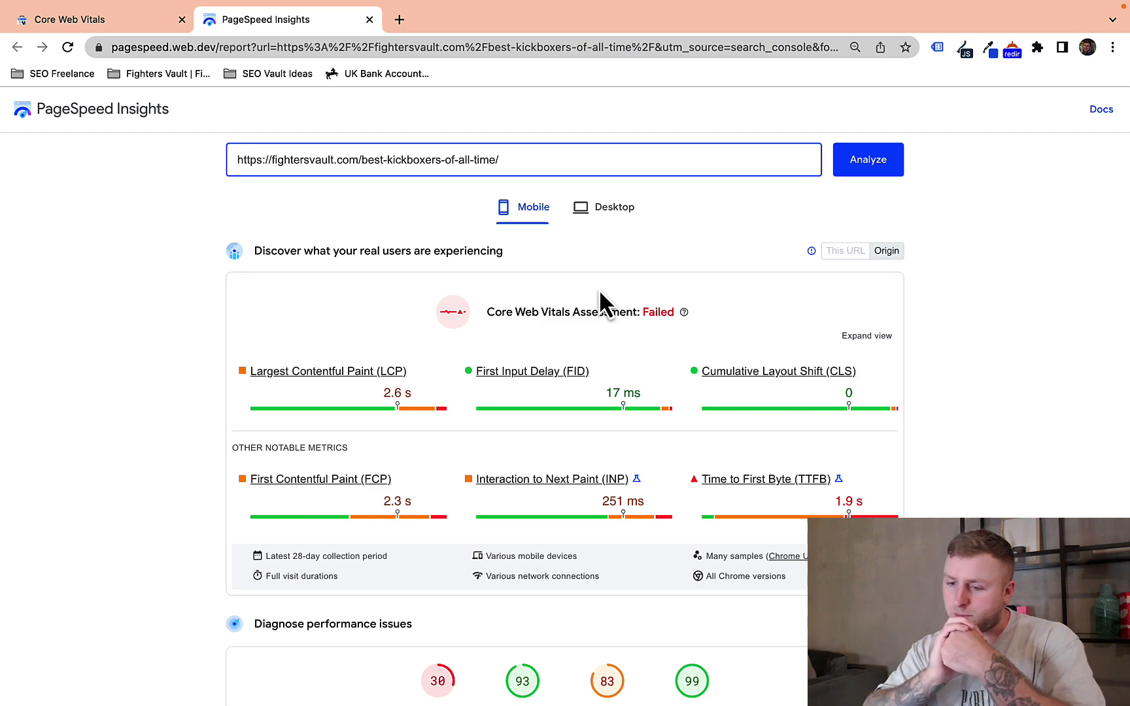
scroll(600, 288, down, 5)
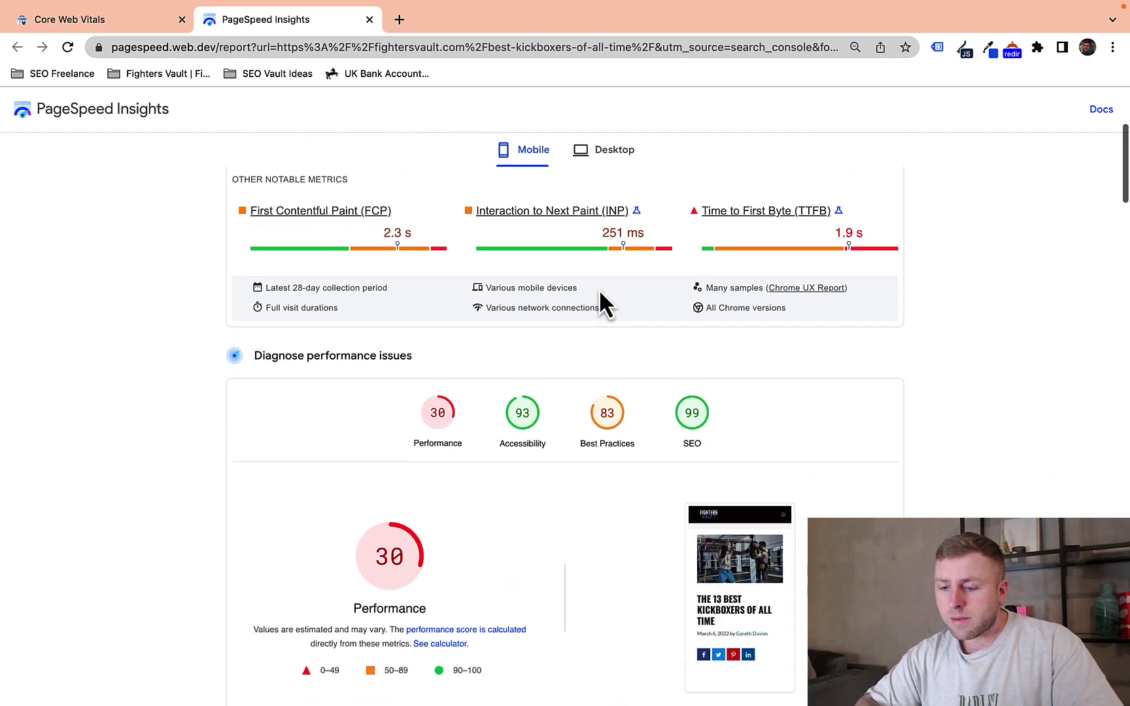
scroll(602, 392, down, 6)
scroll(600, 396, up, 2)
scroll(565, 470, down, 10)
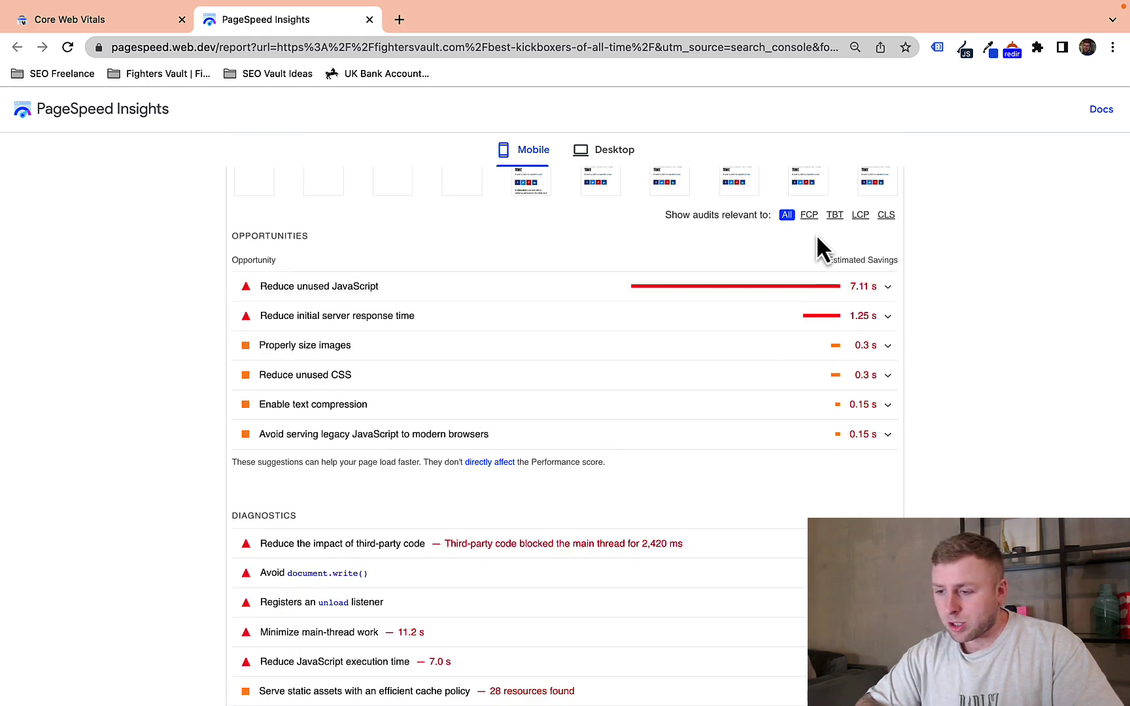
Step: Filter the audits by FCP, TBT, LCP, then CLS in turn
click(808, 218)
click(833, 218)
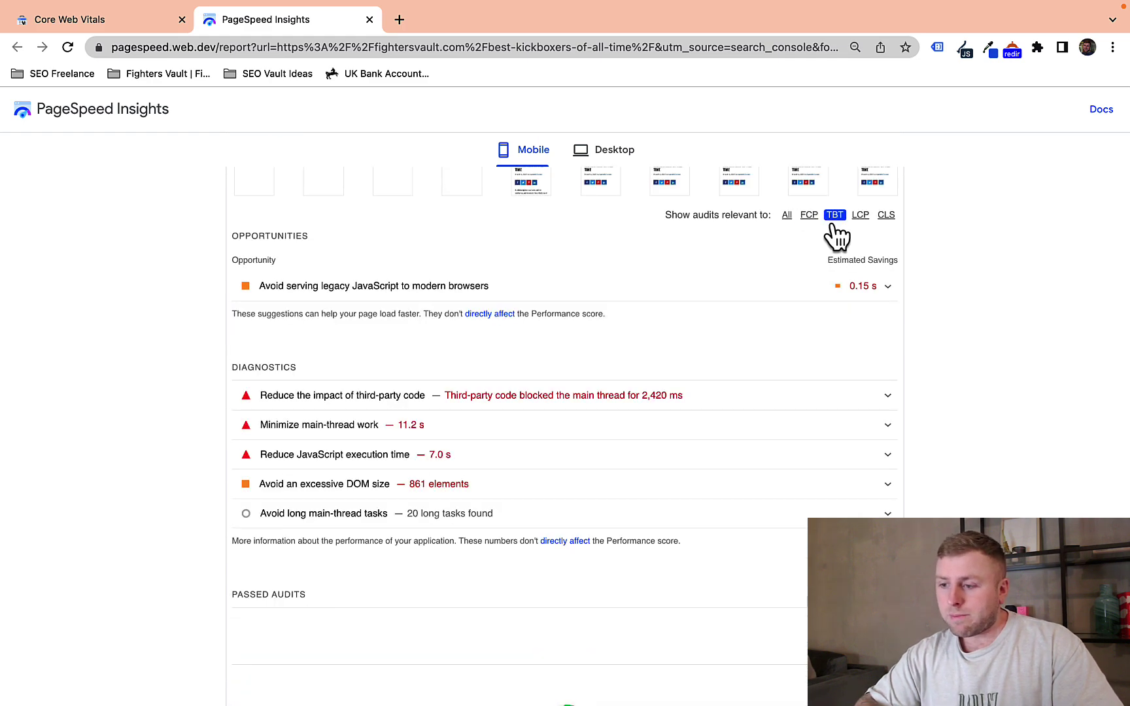
click(860, 217)
click(887, 217)
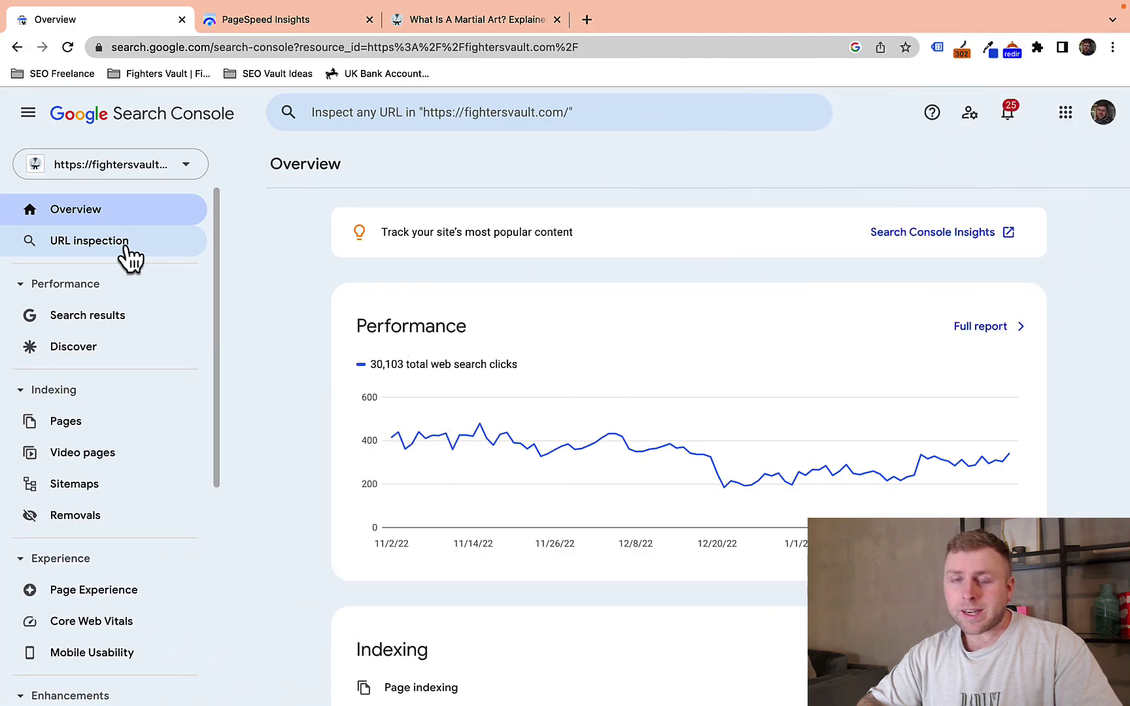
click(126, 244)
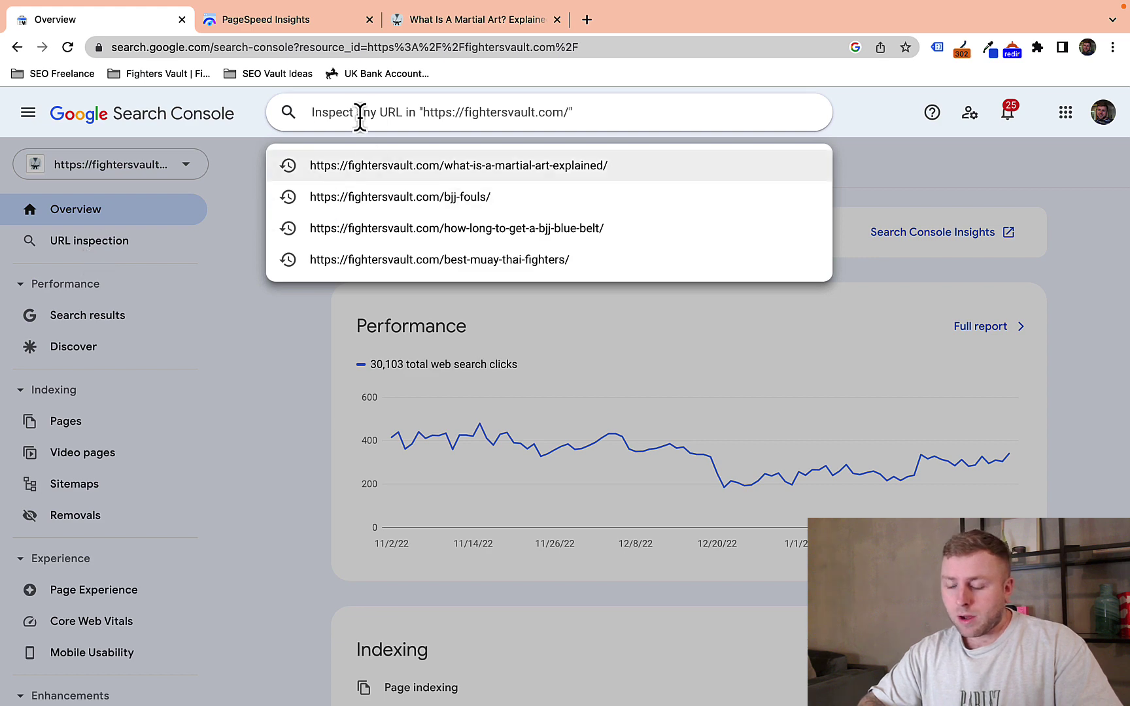
text(https://fightersvault.com/what-is-a-martial-art-explained/)
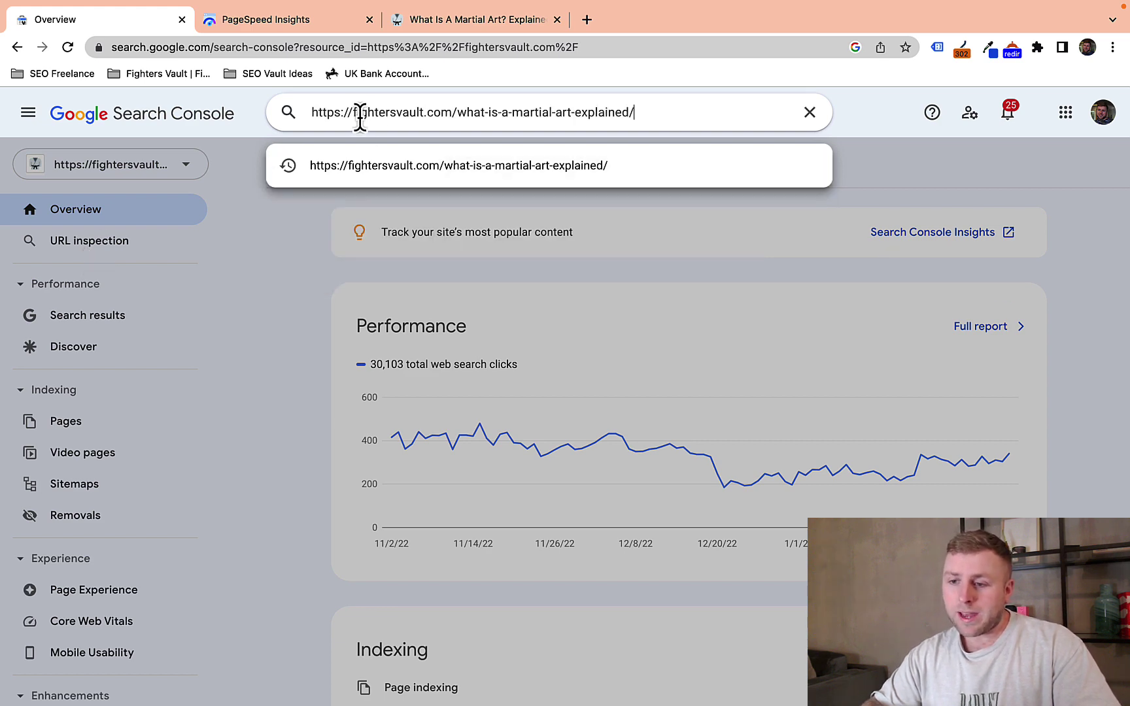
key(Return)
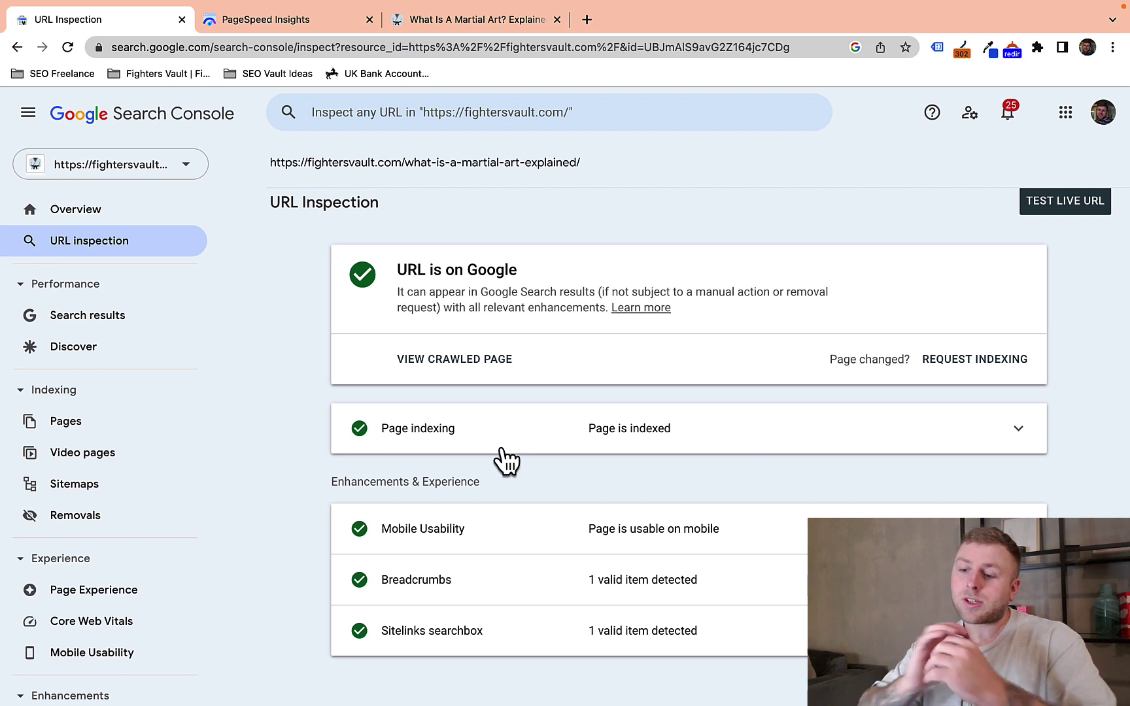
Step: Expand the Page indexing details and highlight the sitemap and referring page URLs
click(569, 431)
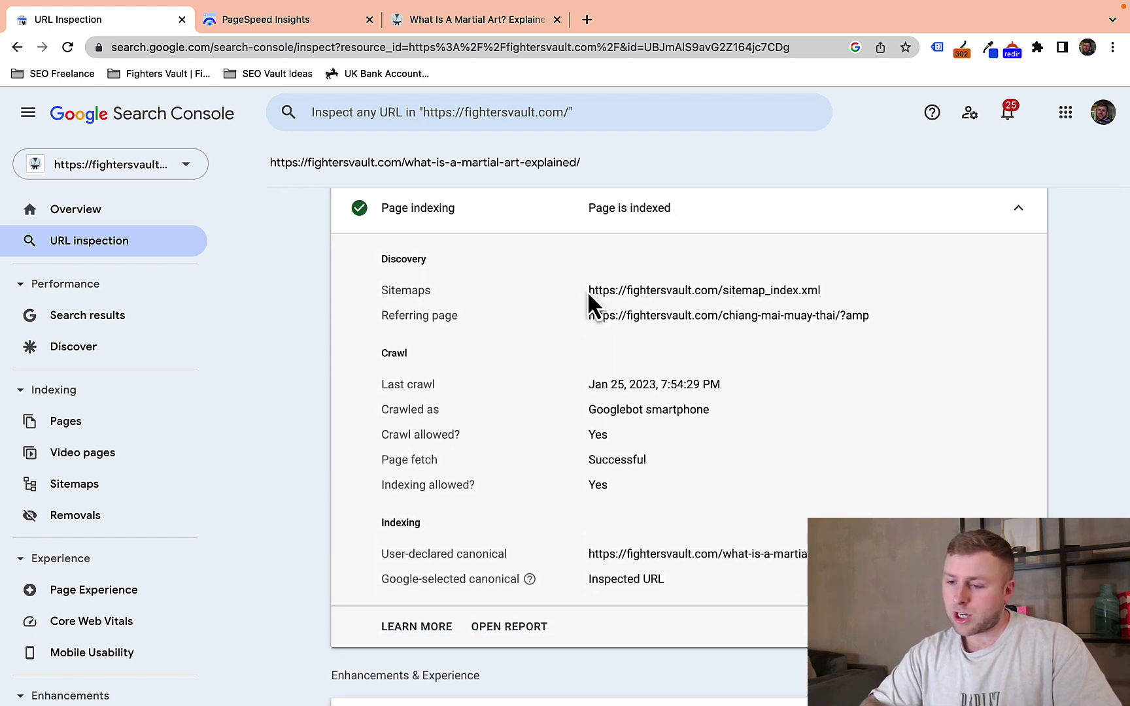
drag(587, 291, 765, 290)
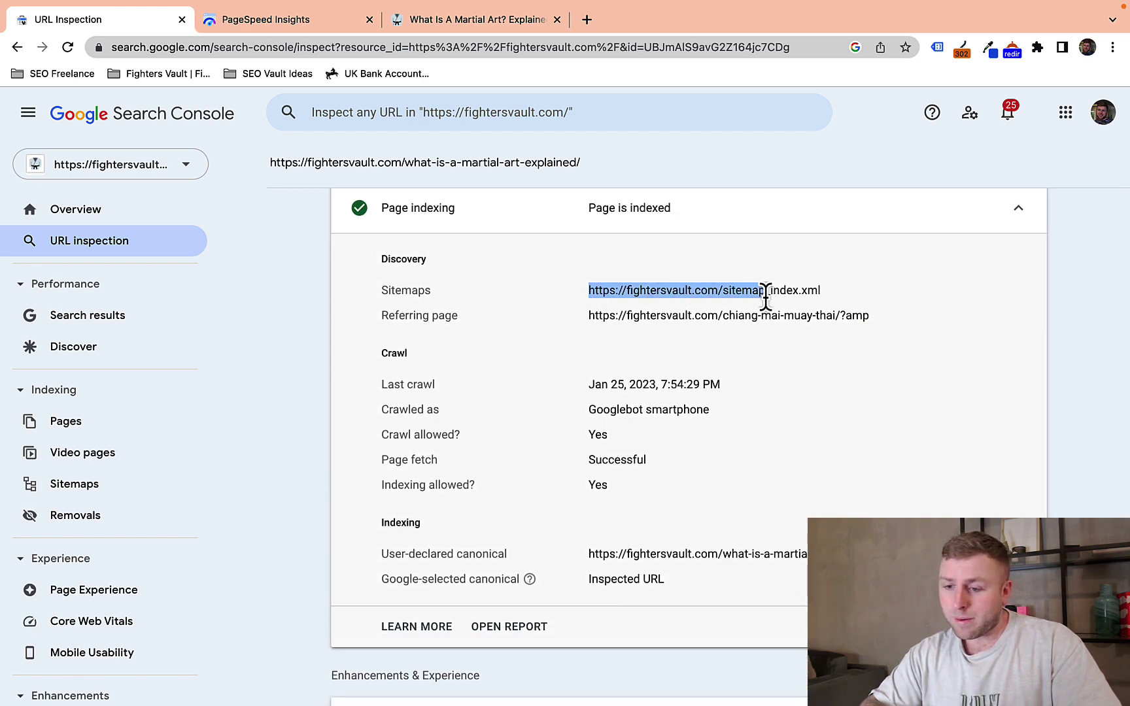
click(702, 347)
drag(587, 315, 813, 316)
click(776, 407)
Step: Highlight the user-declared canonical URL and scroll through the remaining inspection details
scroll(776, 407, down, 1)
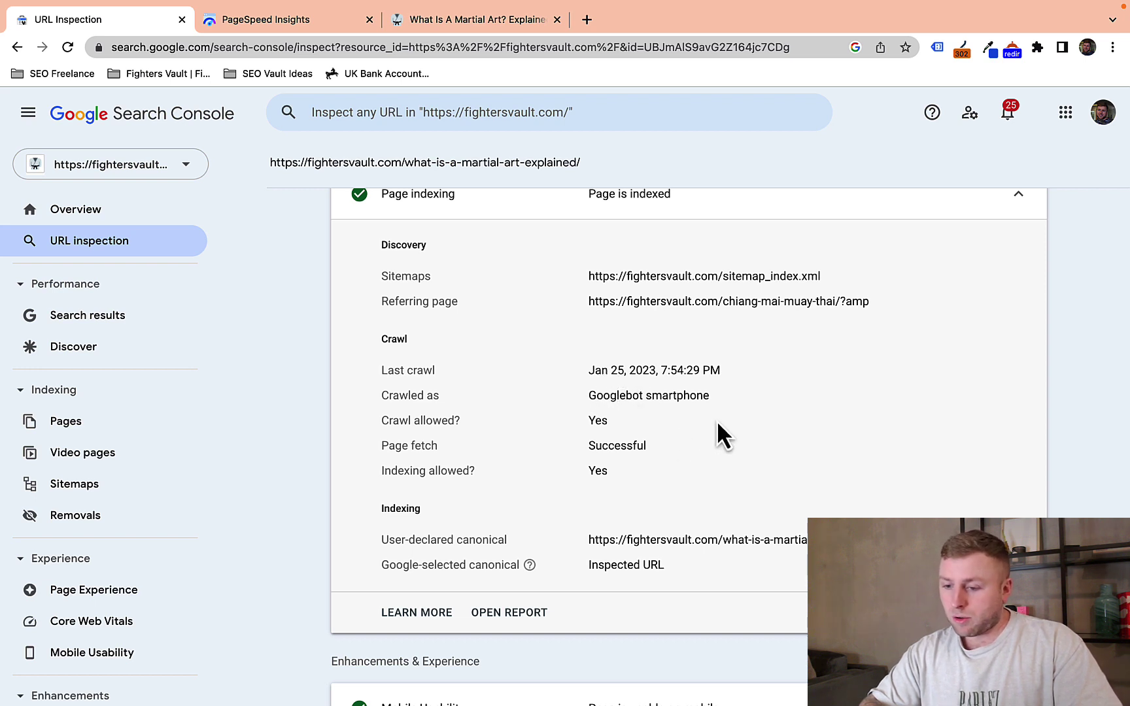
scroll(717, 421, down, 2)
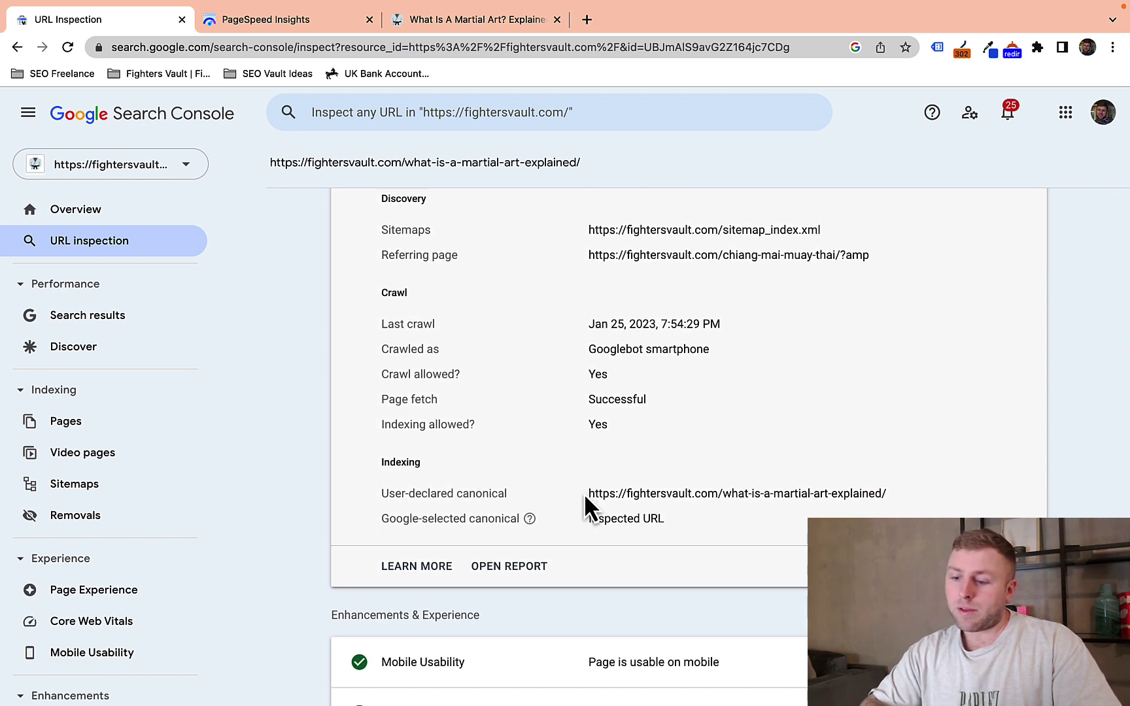
drag(590, 493, 875, 491)
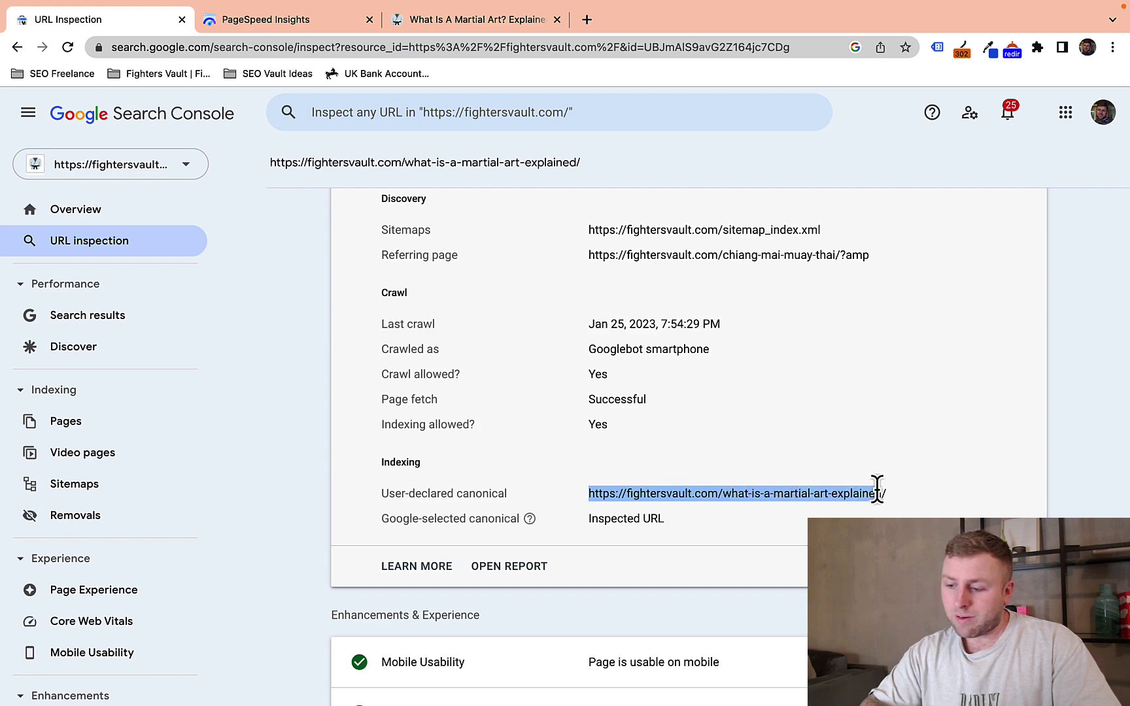
click(868, 434)
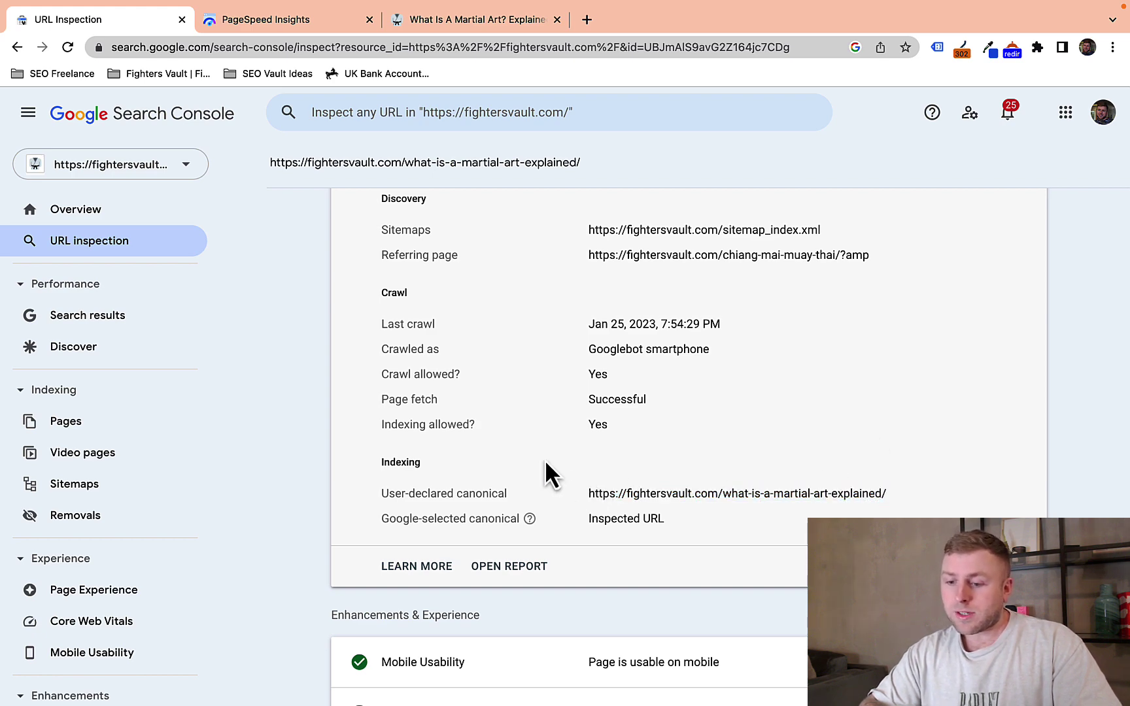
scroll(549, 484, up, 2)
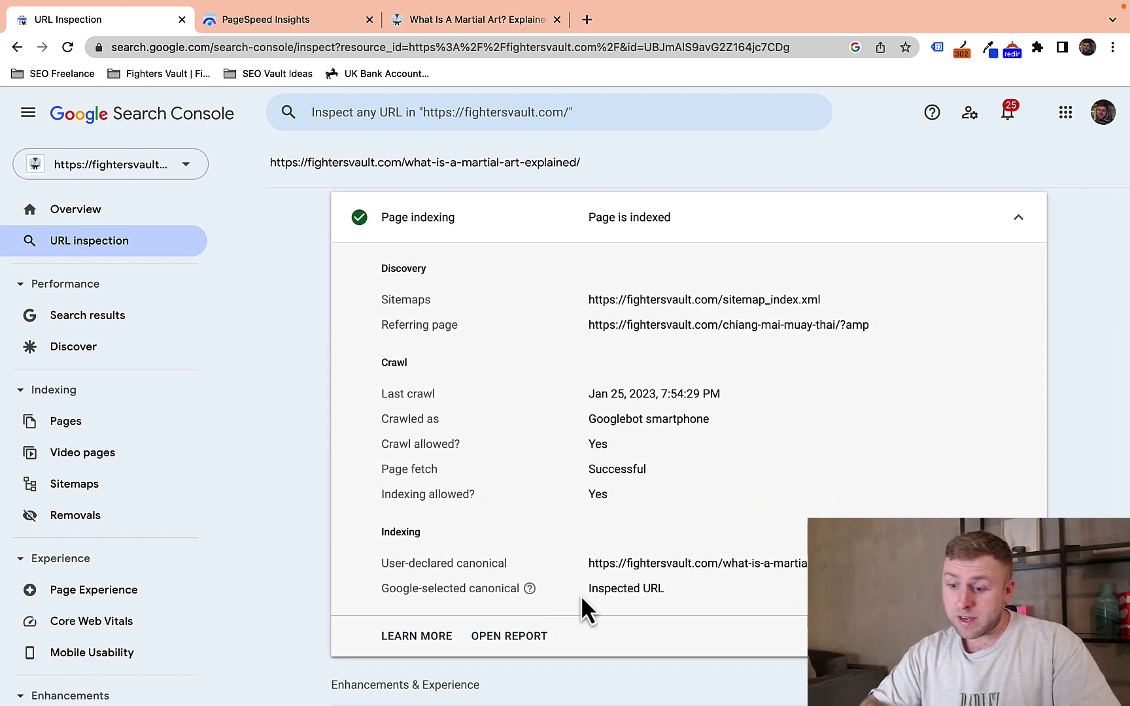
scroll(585, 496, up, 5)
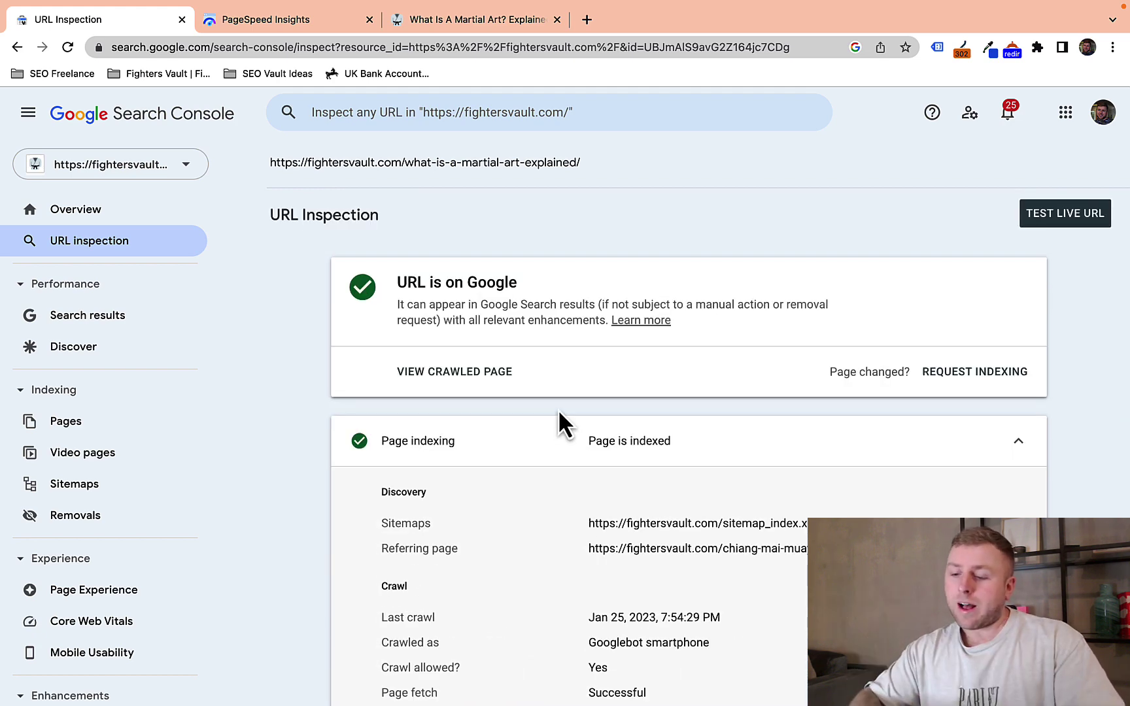
scroll(559, 411, down, 3)
scroll(559, 413, down, 1)
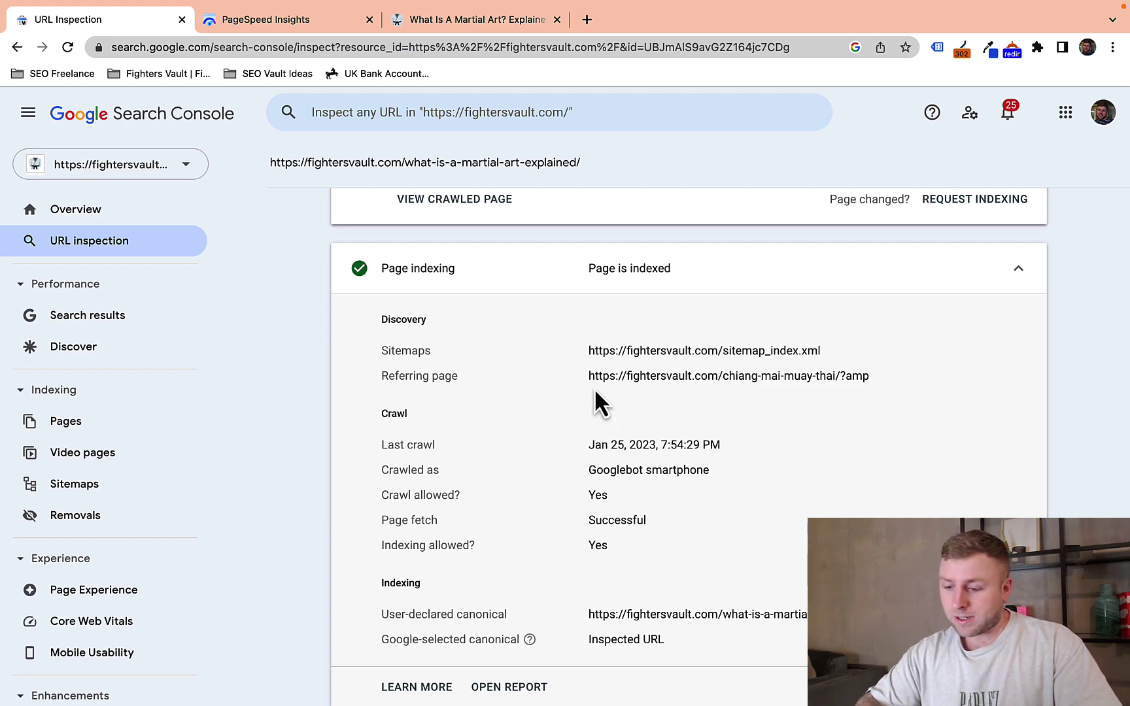
scroll(596, 411, down, 2)
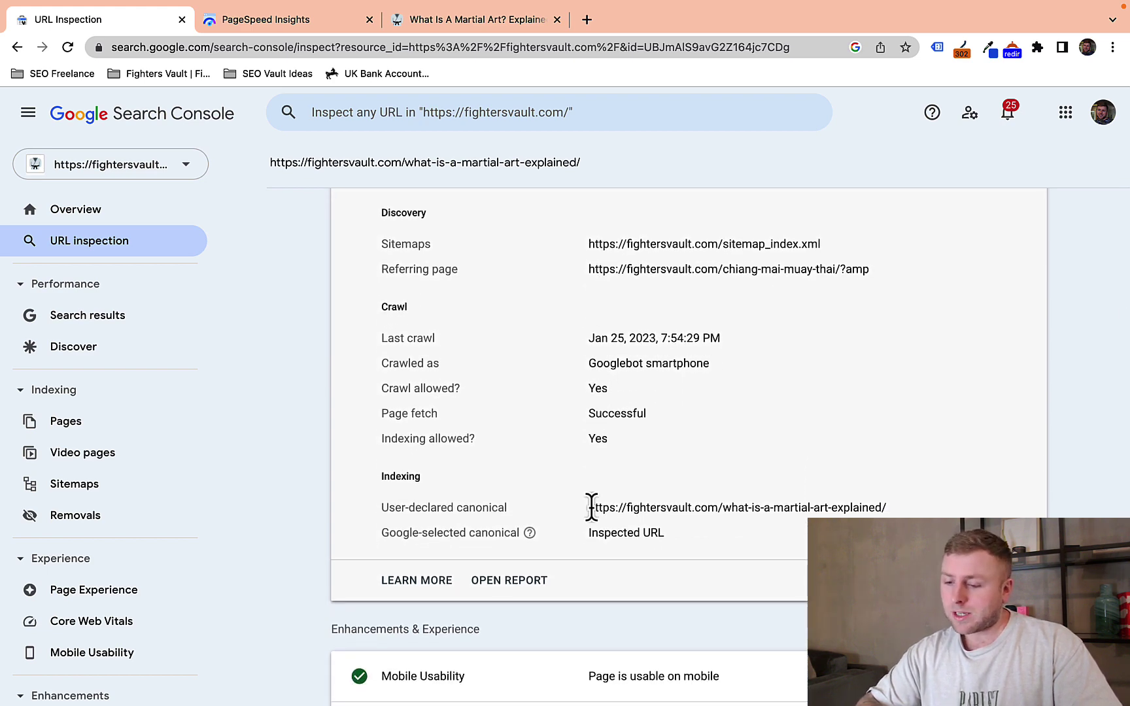
scroll(731, 550, up, 5)
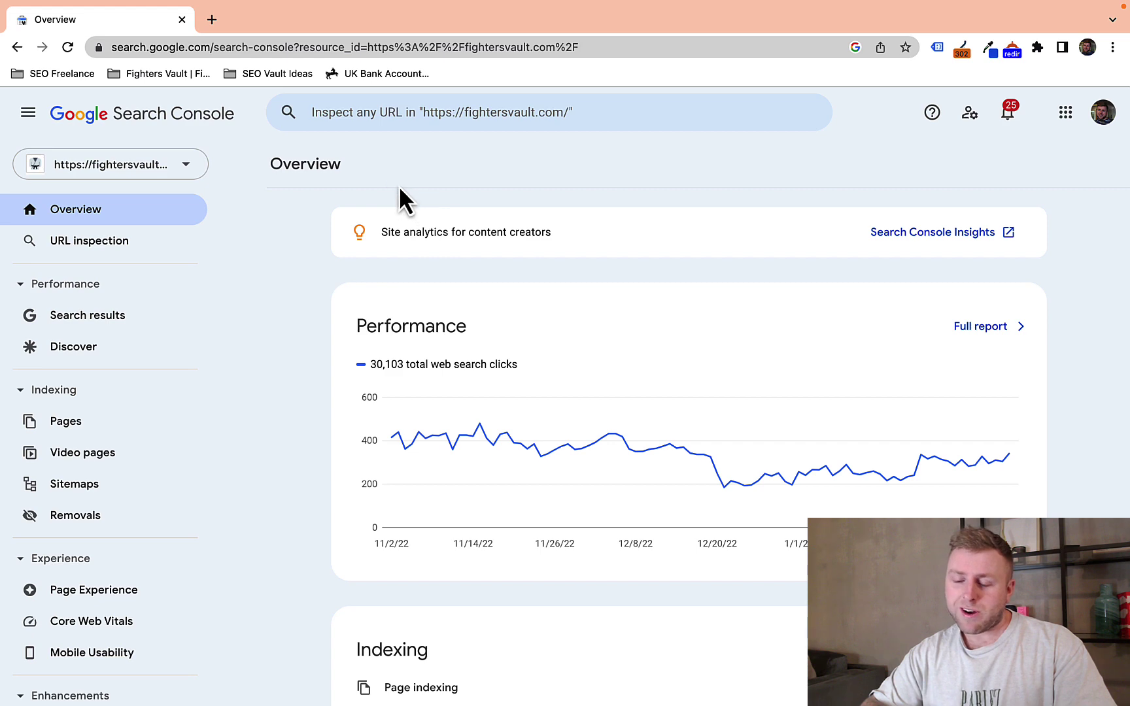
Step: Open the property Settings and from there the Crawl stats report
scroll(157, 439, down, 2)
scroll(156, 439, up, 2)
scroll(159, 467, down, 6)
click(92, 573)
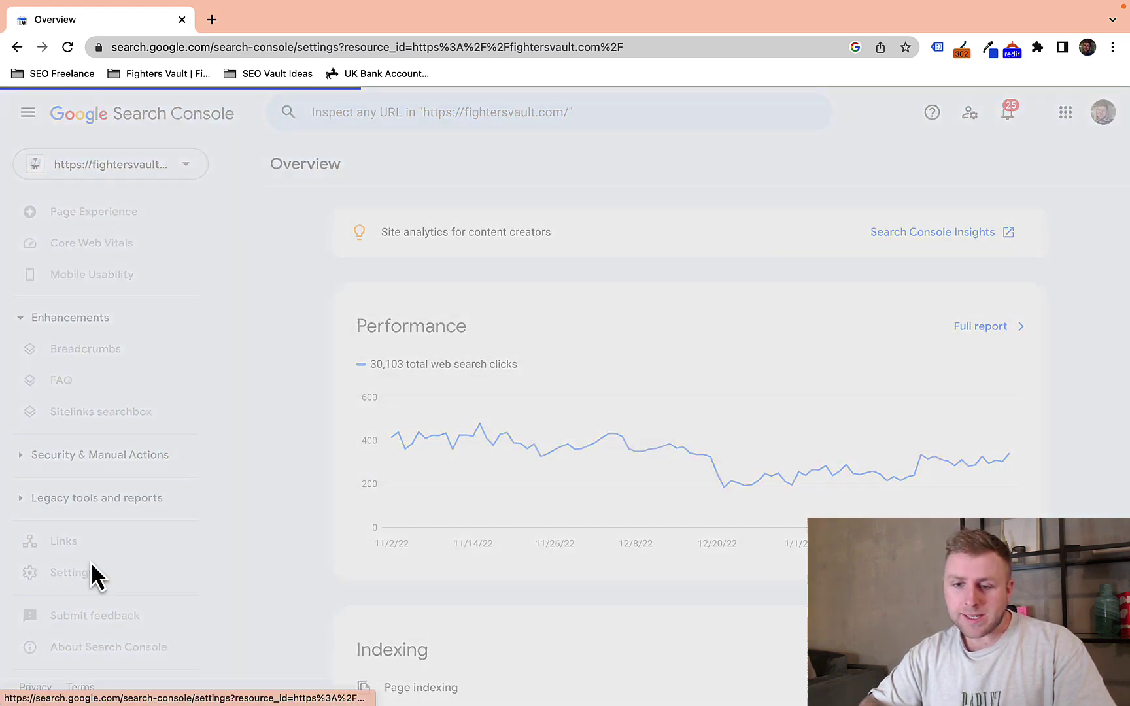
scroll(523, 418, down, 1)
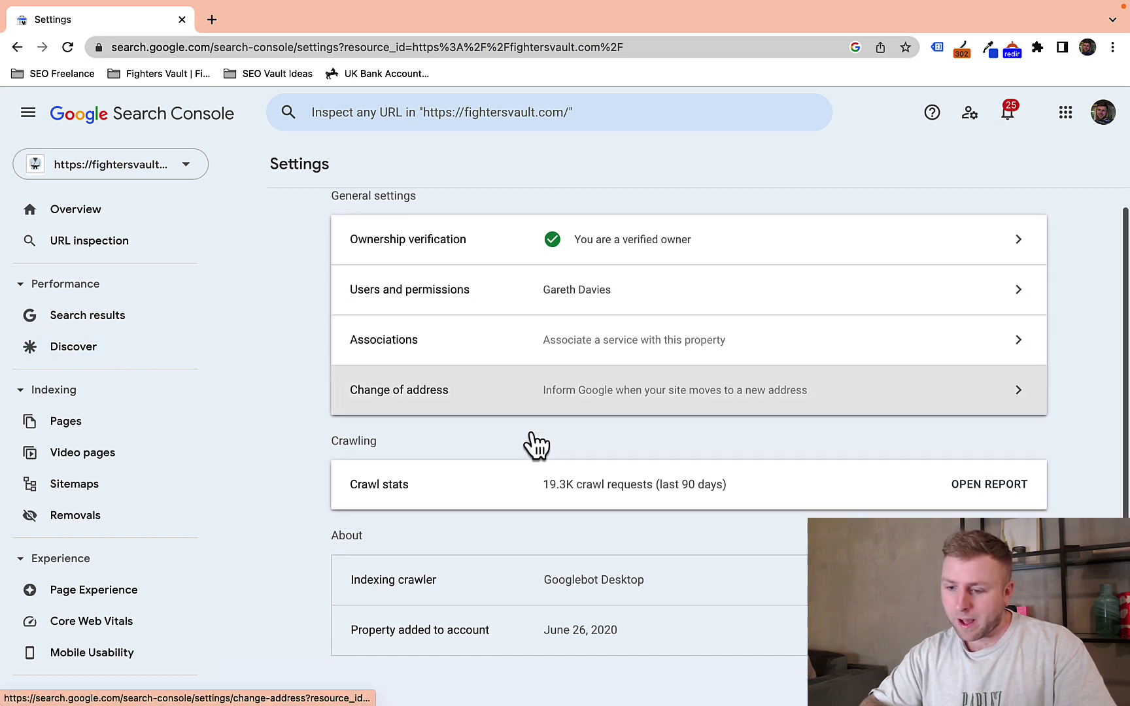
click(990, 490)
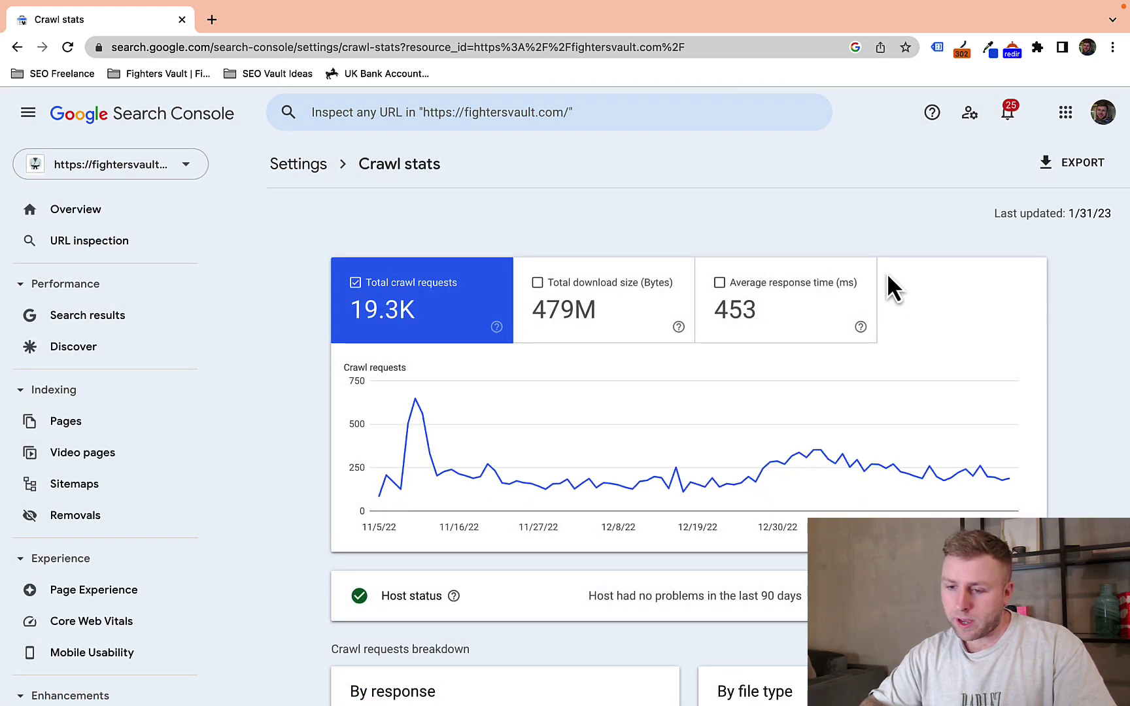
Step: Chart only the 453 ms average response time, removing total crawl requests
scroll(817, 340, down, 1)
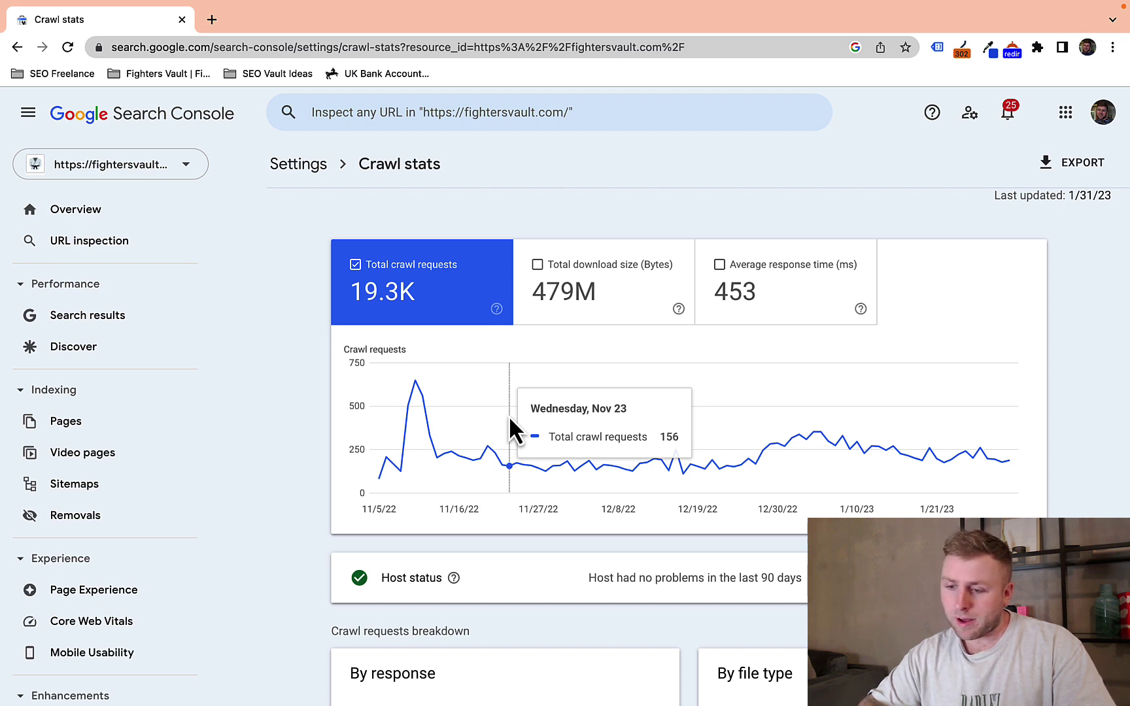
scroll(508, 416, up, 1)
click(802, 323)
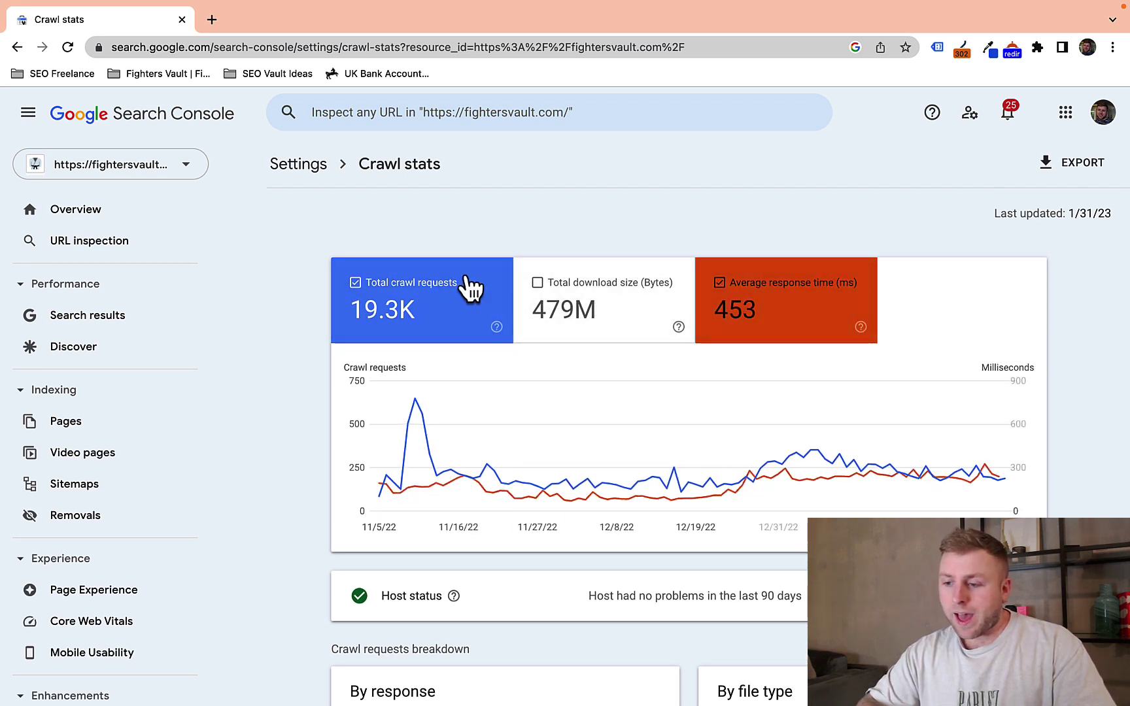
click(363, 297)
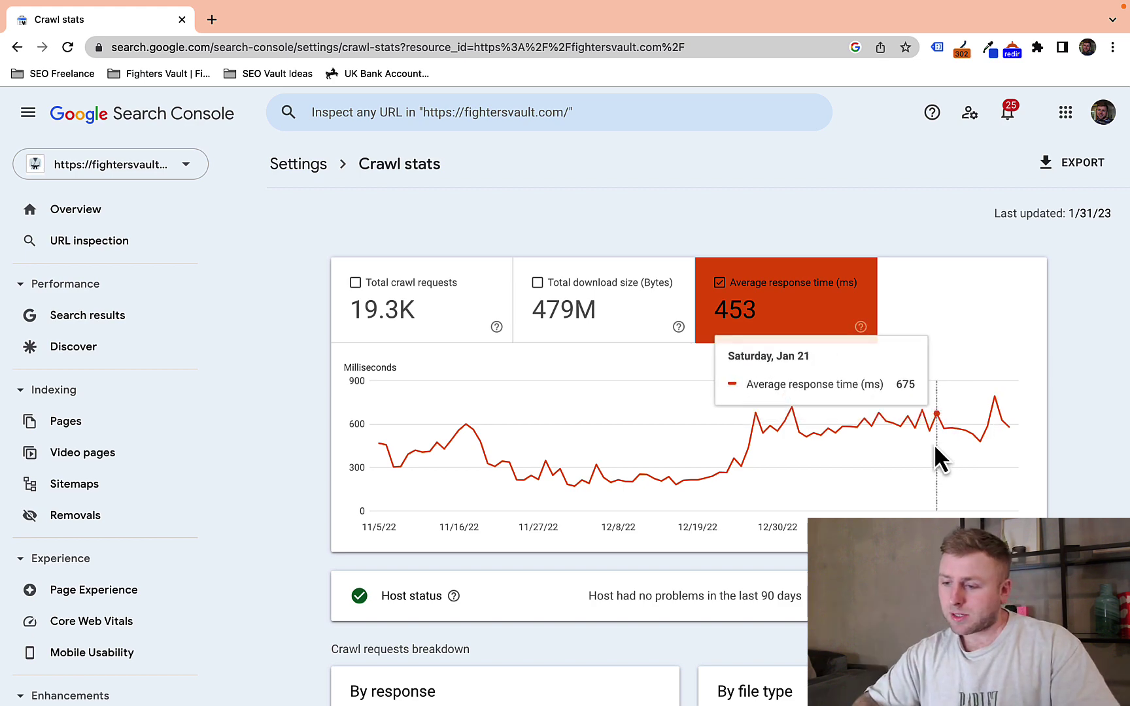
Step: Highlight the By Googlebot type heading in the crawl stats breakdown
scroll(1005, 448, down, 9)
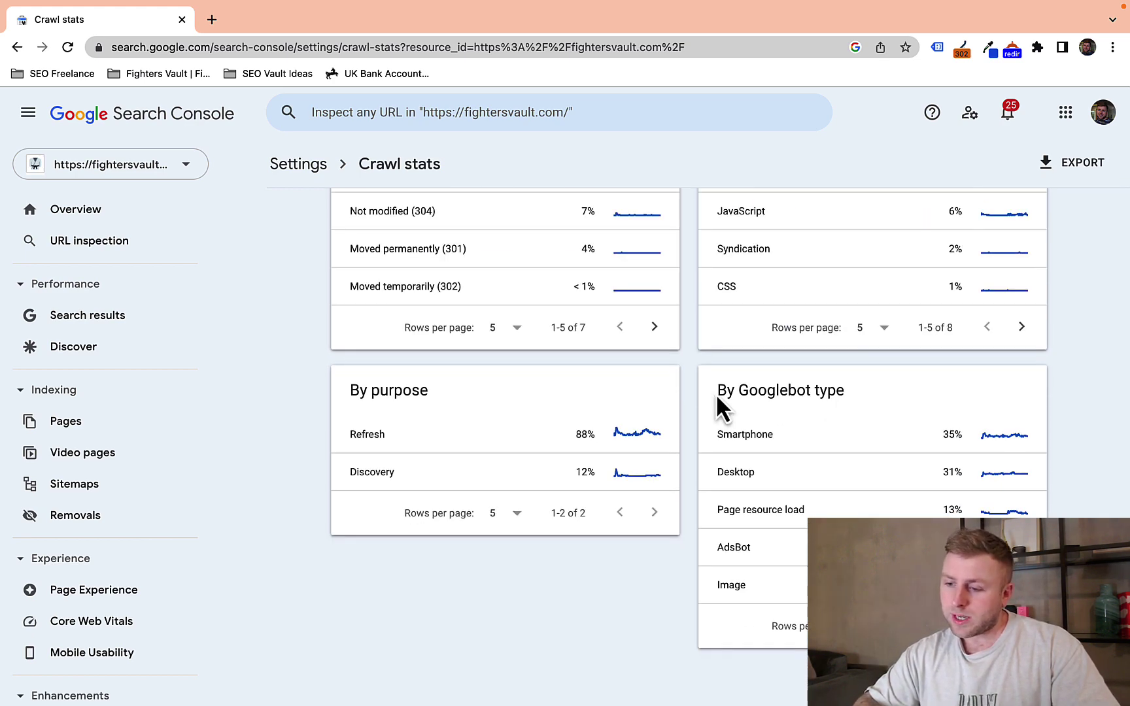
drag(715, 393, 846, 391)
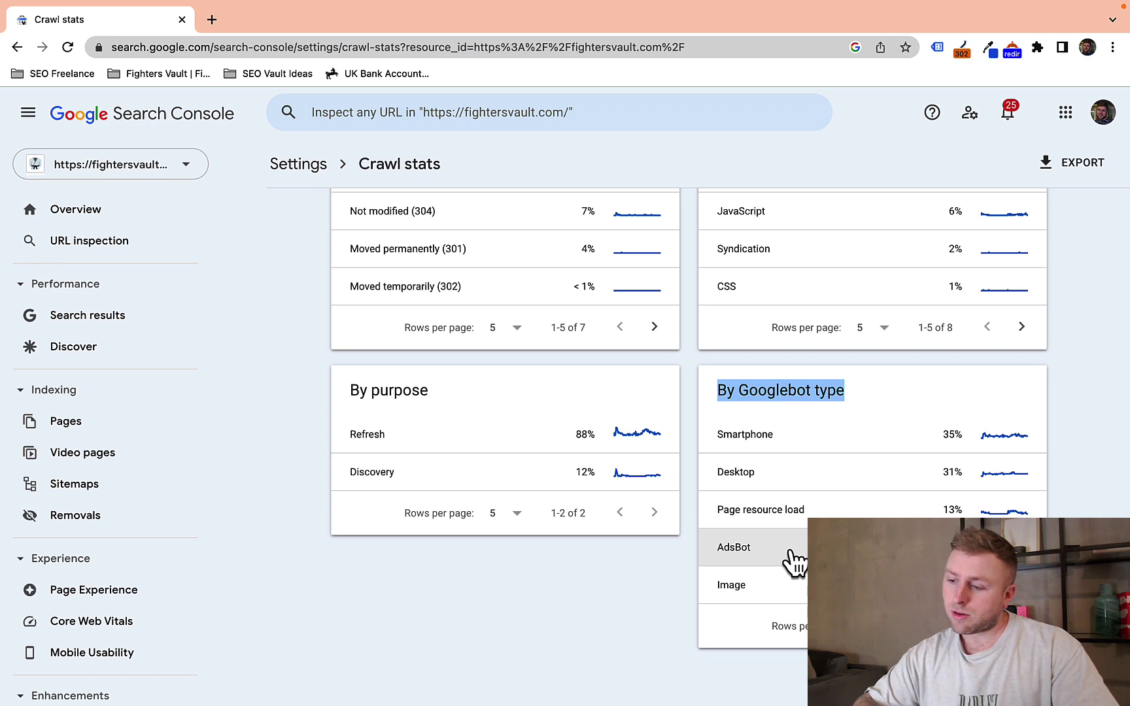
click(320, 325)
scroll(321, 325, up, 3)
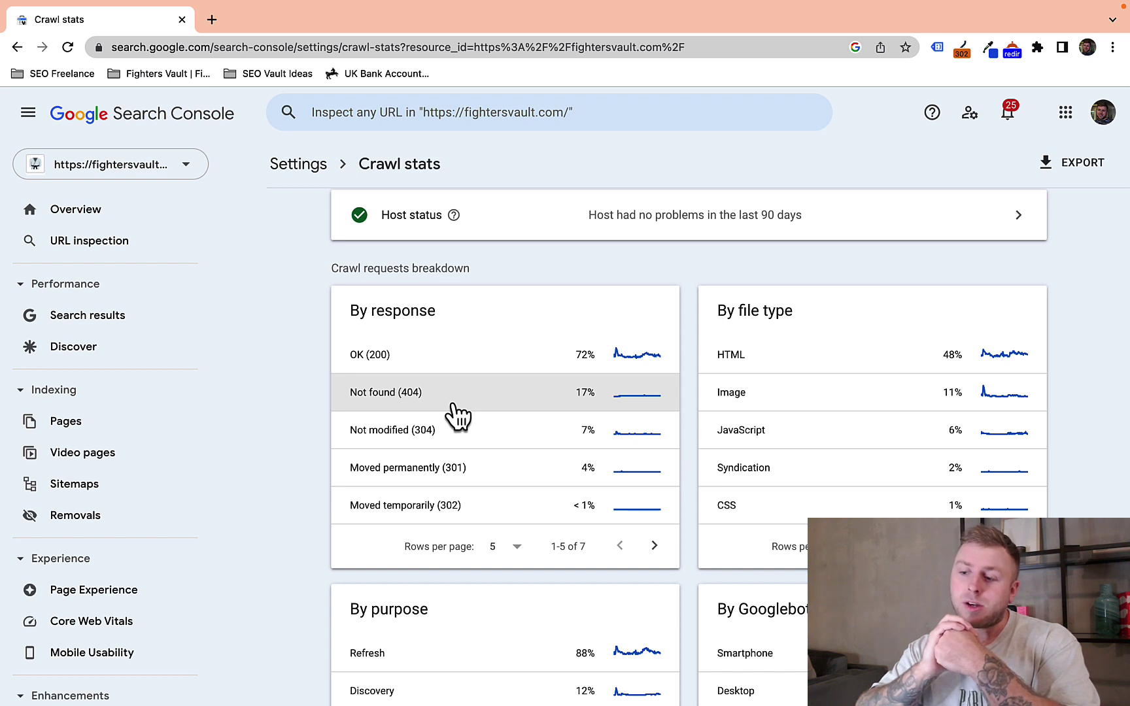
scroll(742, 215, up, 6)
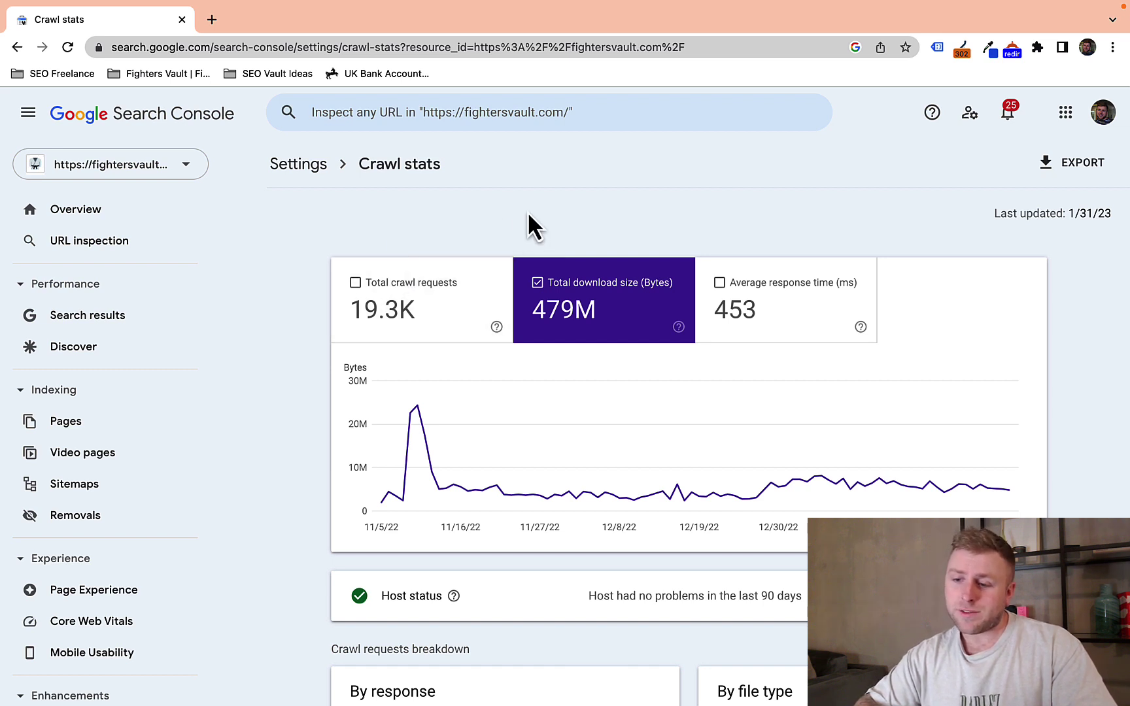
Step: Toggle crawl request counts and average response time, ending with only average response time charted
click(628, 281)
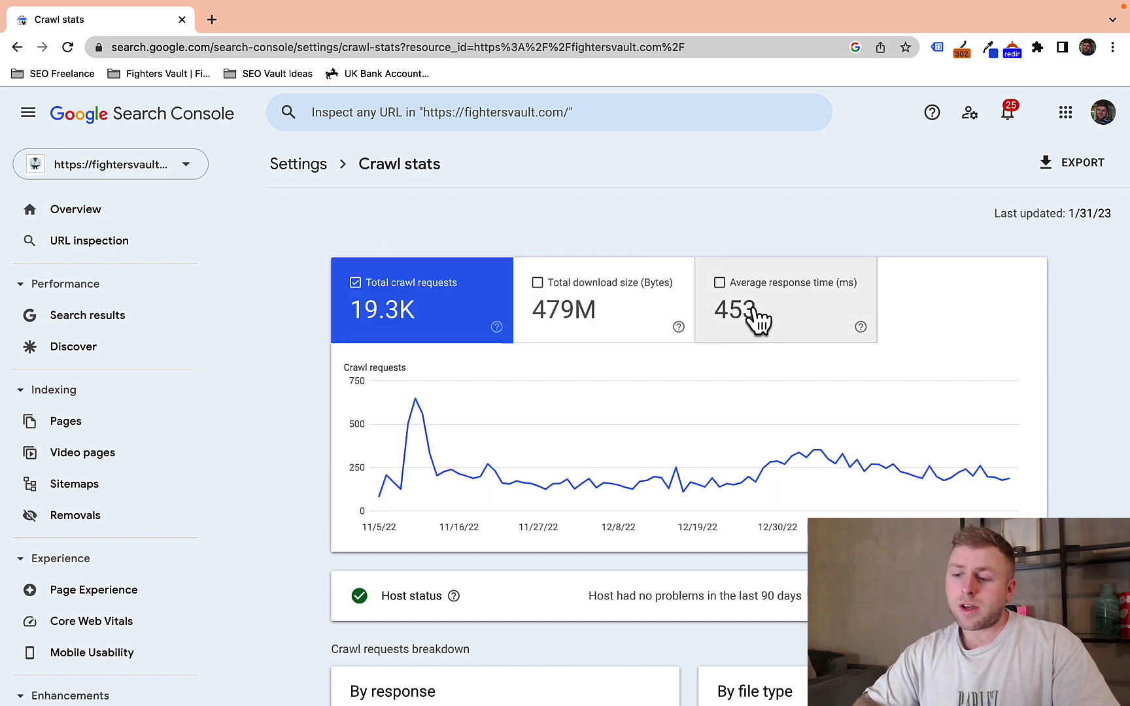
click(739, 308)
click(421, 298)
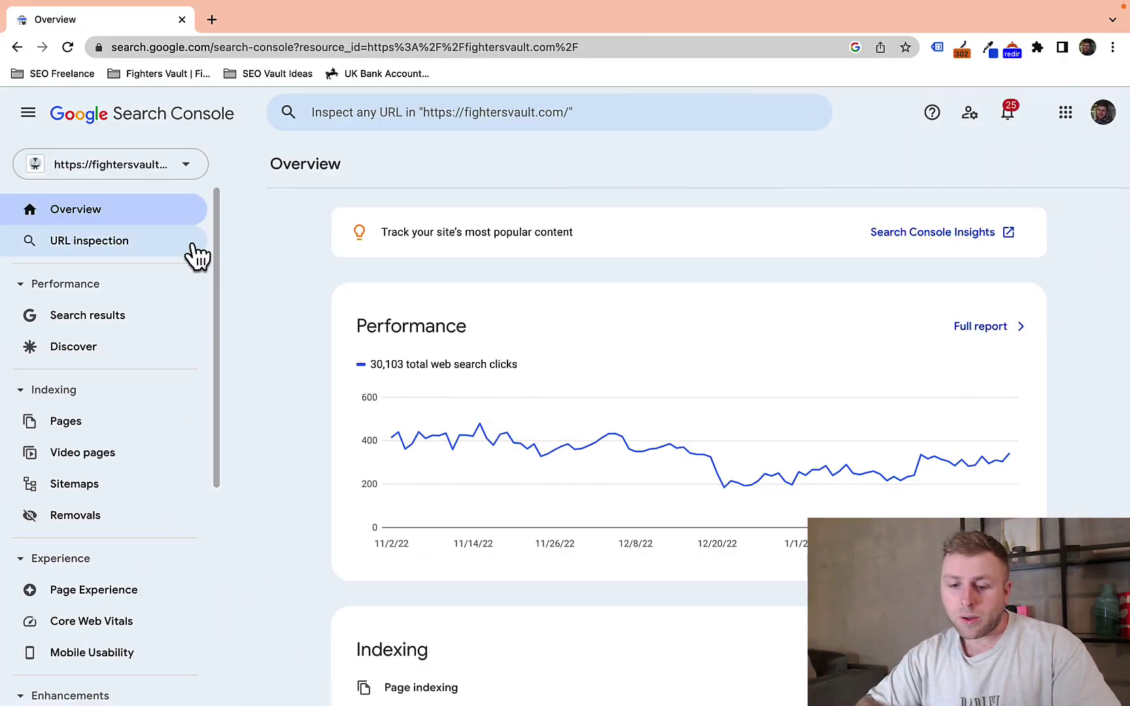
Step: Scroll the sidebar and open the Sitemaps report under Indexing for fightersvault.com
scroll(109, 456, down, 1)
click(100, 459)
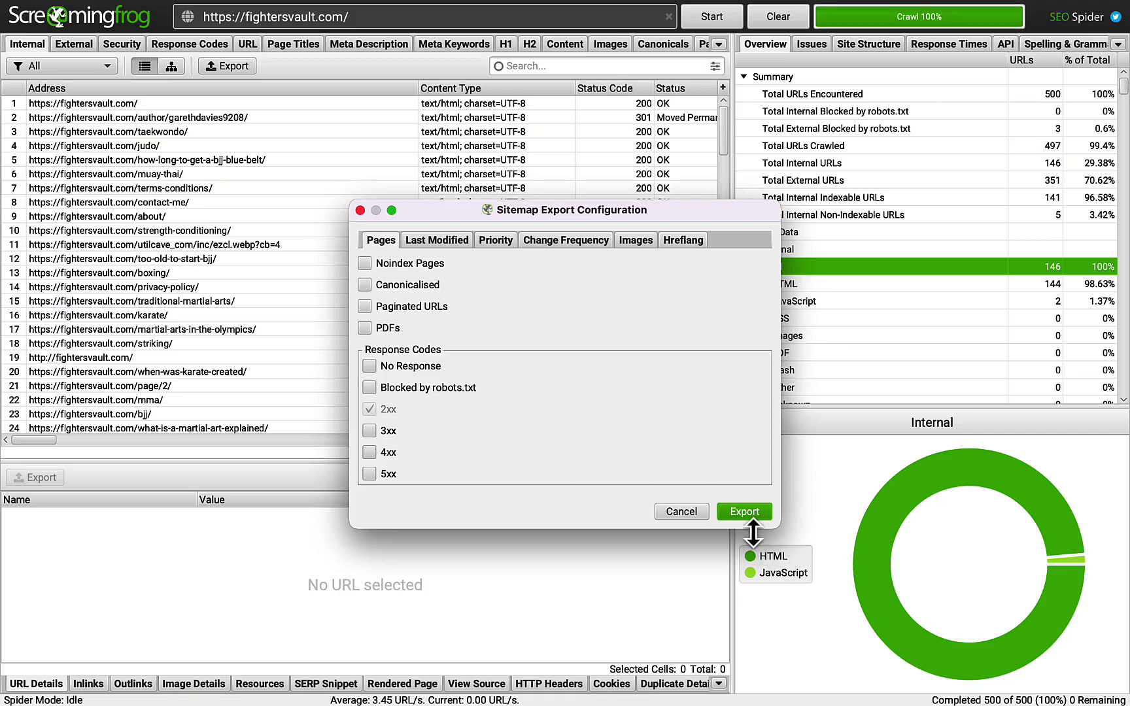
Step: Export the XML sitemap from Screaming Frog with 2xx pages kept checked
click(812, 509)
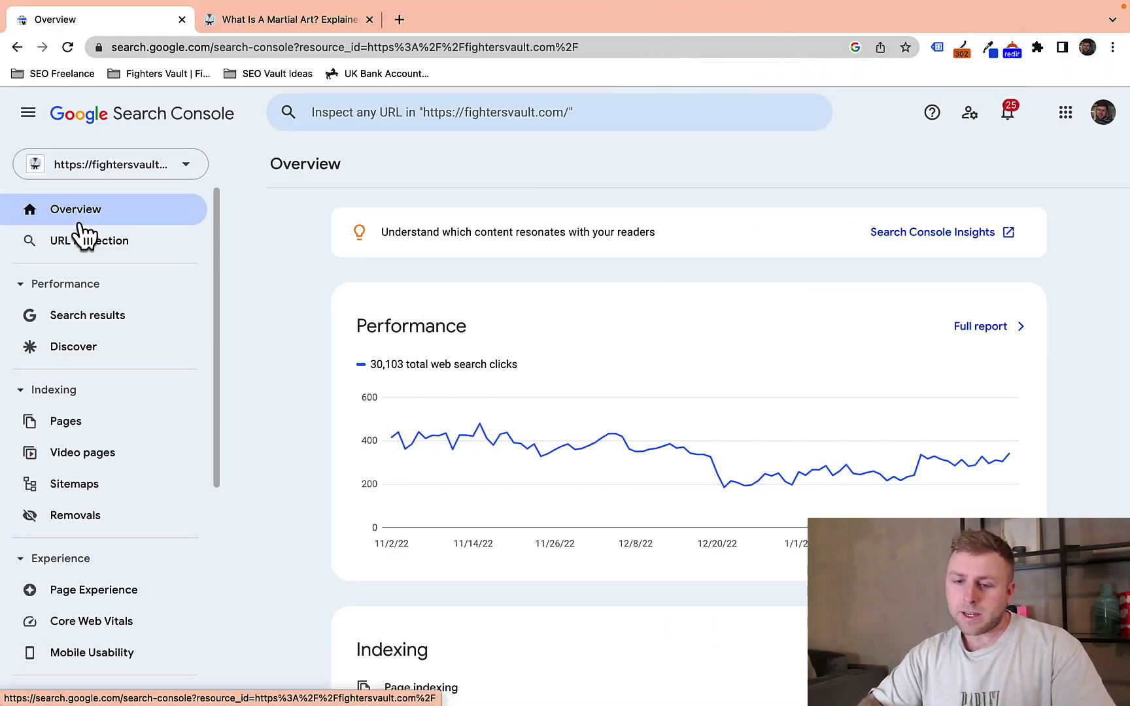
Step: Open the Removals report and begin a NEW REQUEST for a URL removal
scroll(94, 381, down, 6)
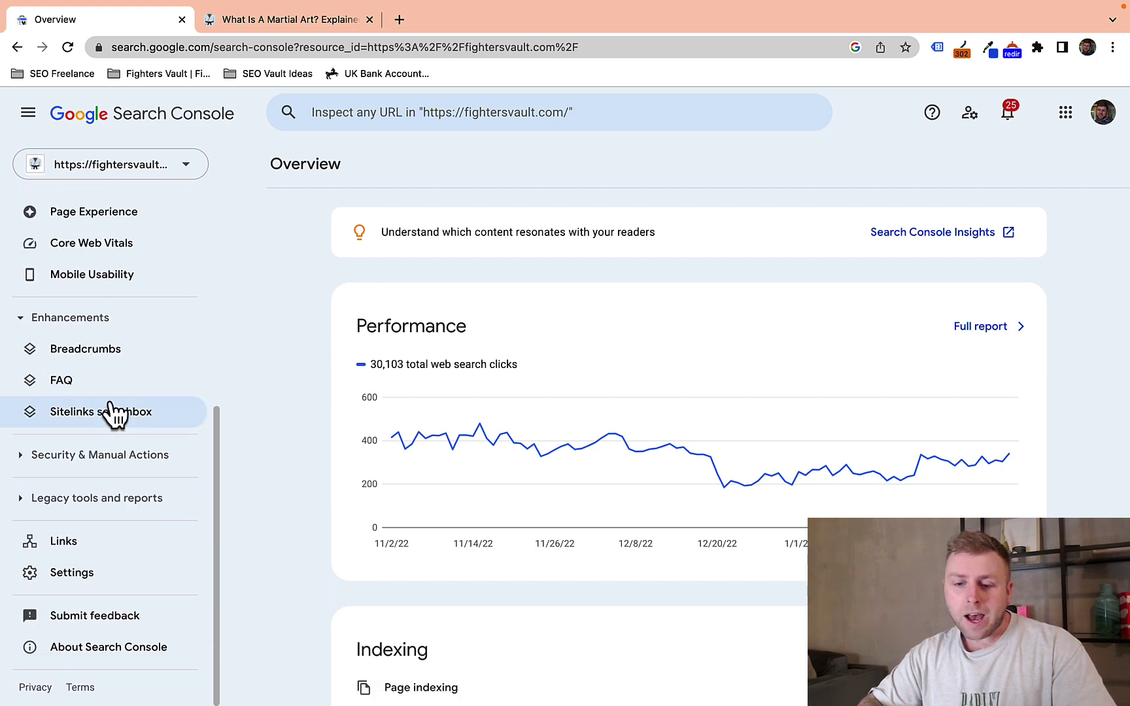
scroll(114, 347, up, 2)
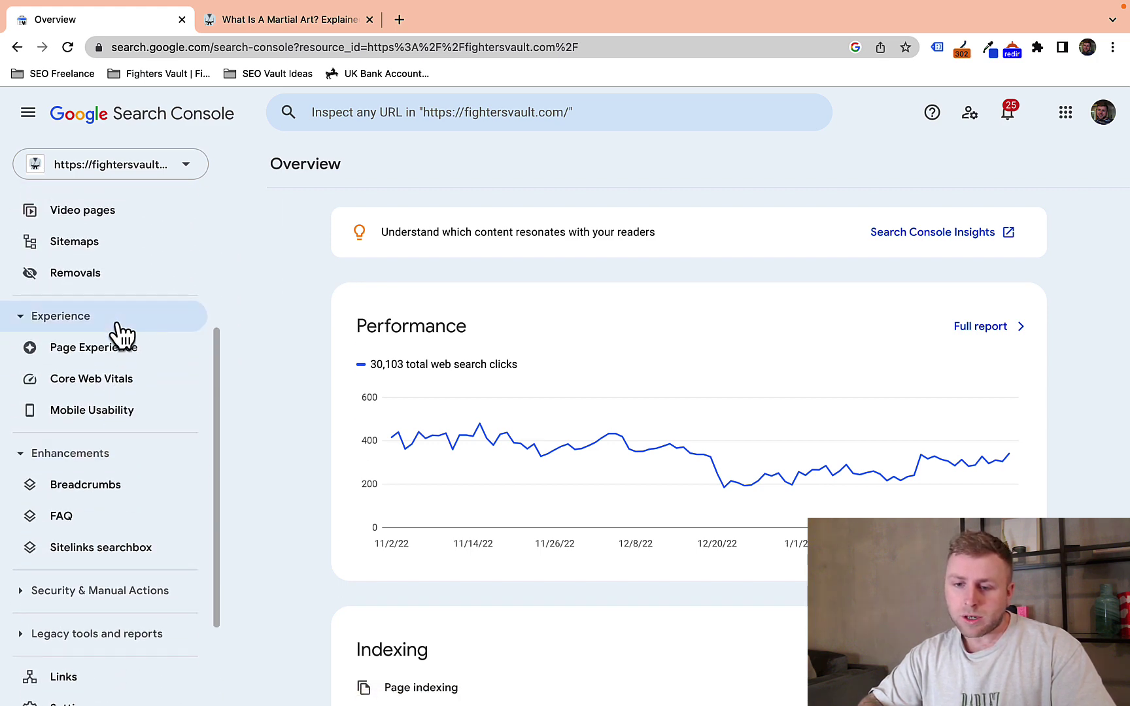
click(91, 270)
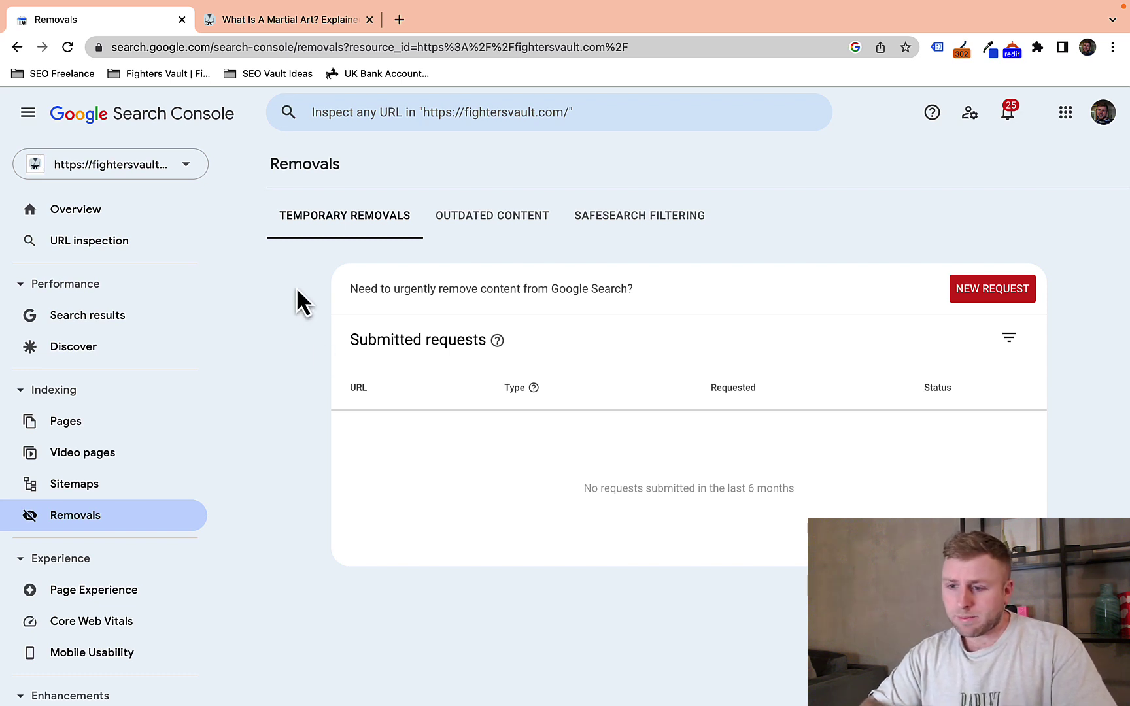
click(111, 524)
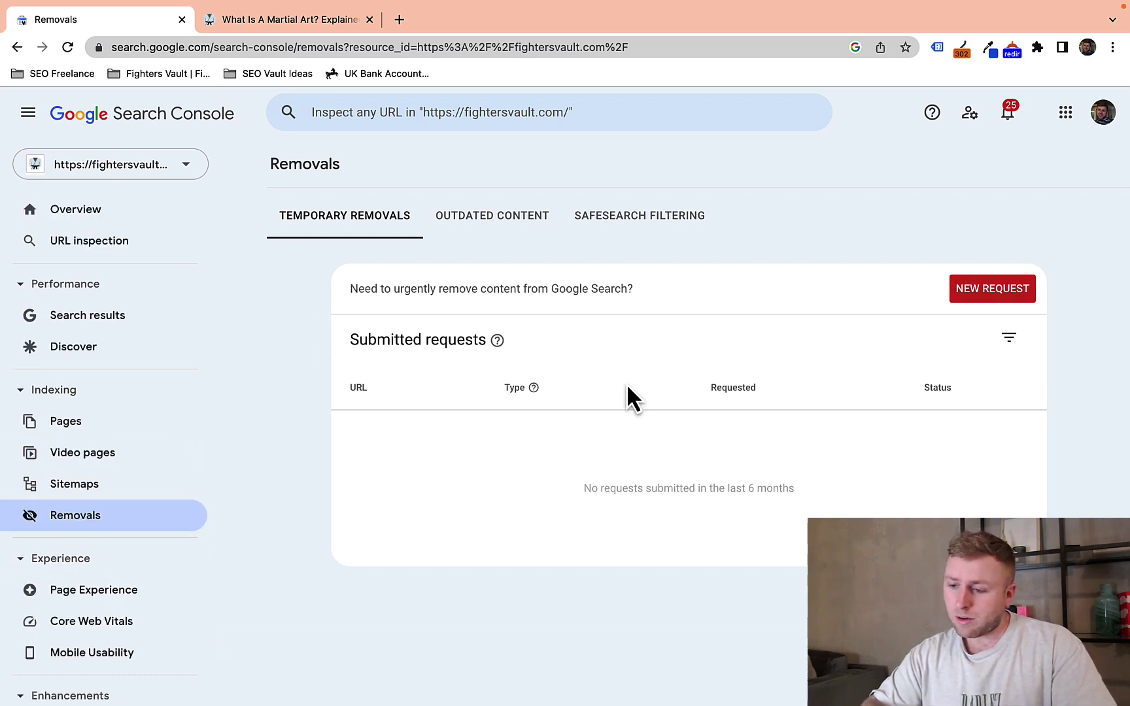
click(979, 291)
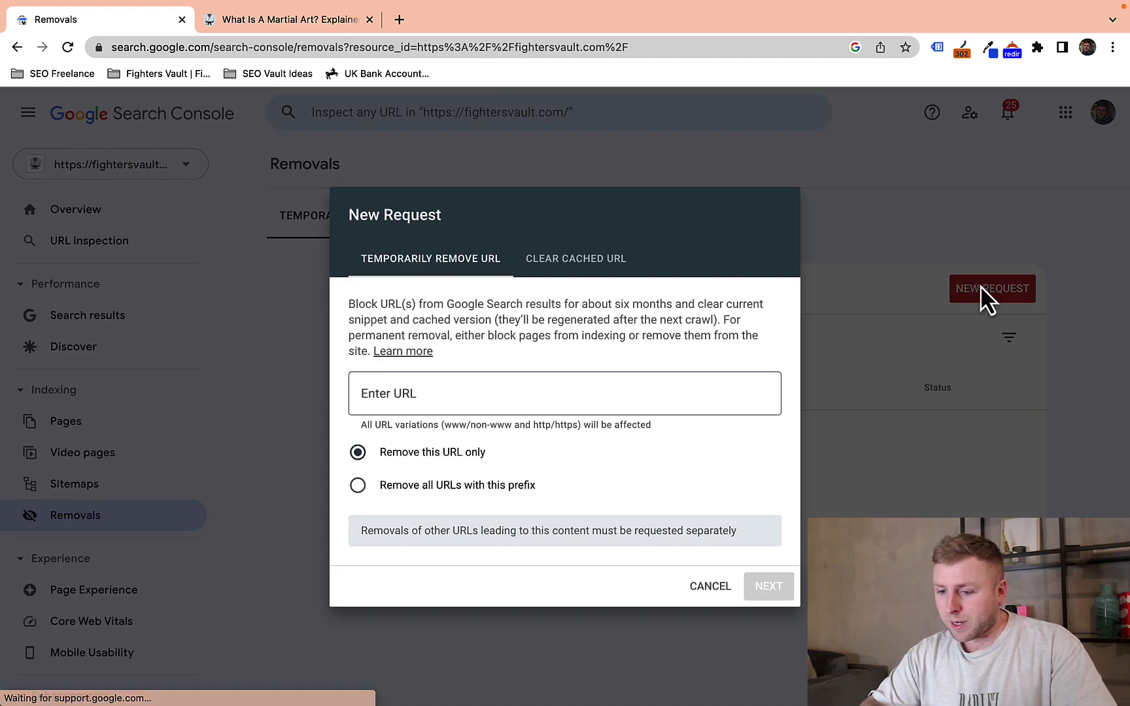
click(610, 395)
text(https://fightersvault.com/what-is-a-martial-art-explained/)
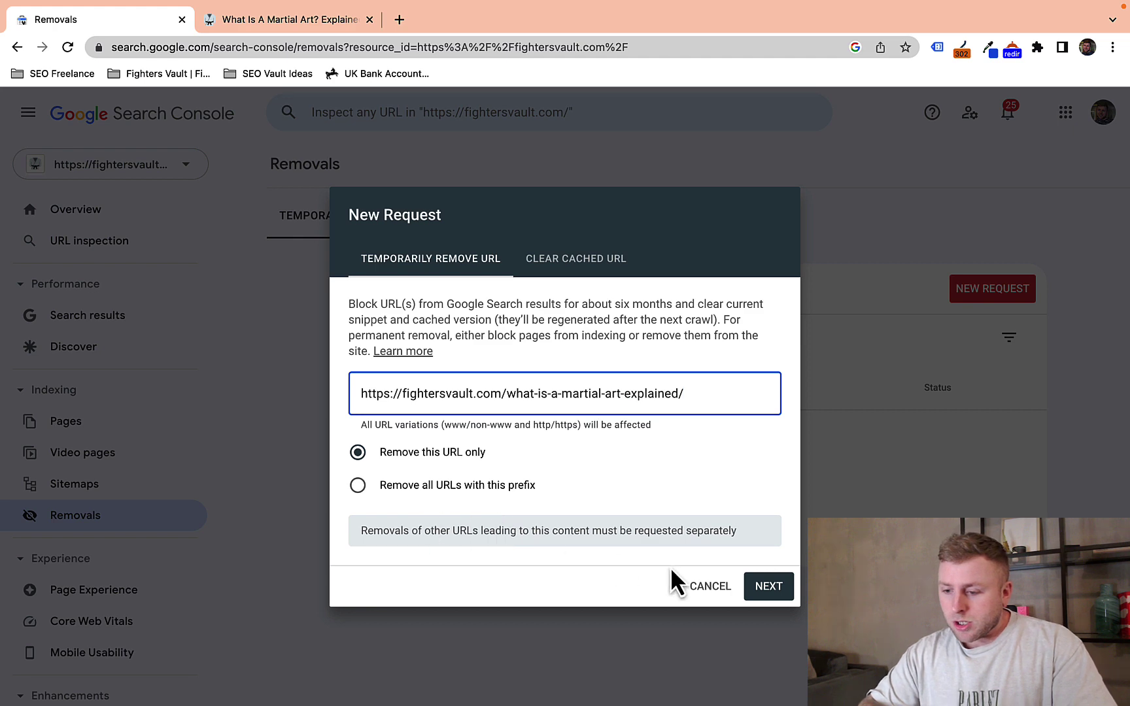
click(760, 585)
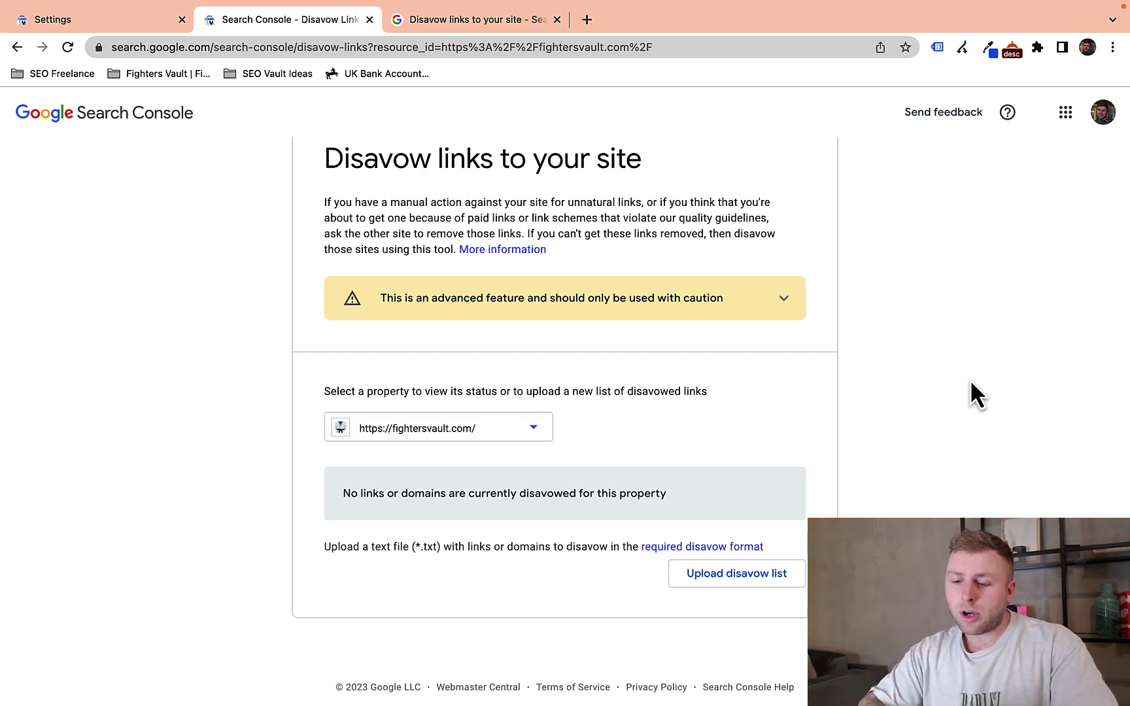
Step: Review the Disavow links tool, which shows no disavowed links or domains
scroll(948, 350, up, 1)
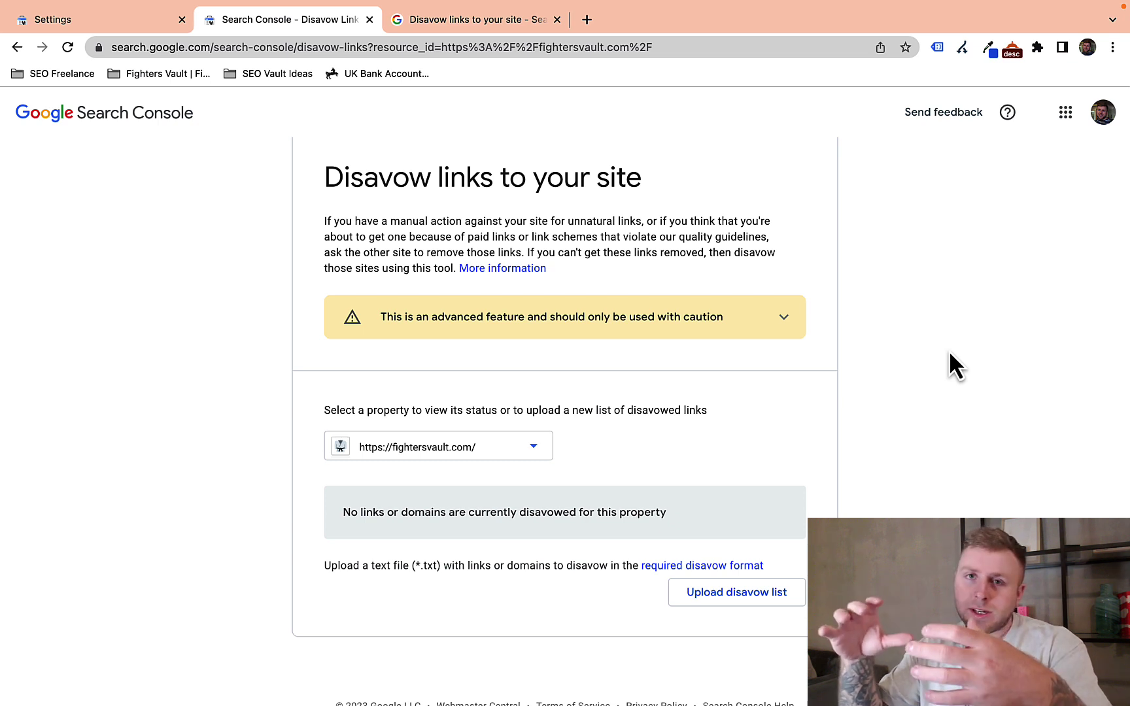
scroll(753, 421, down, 1)
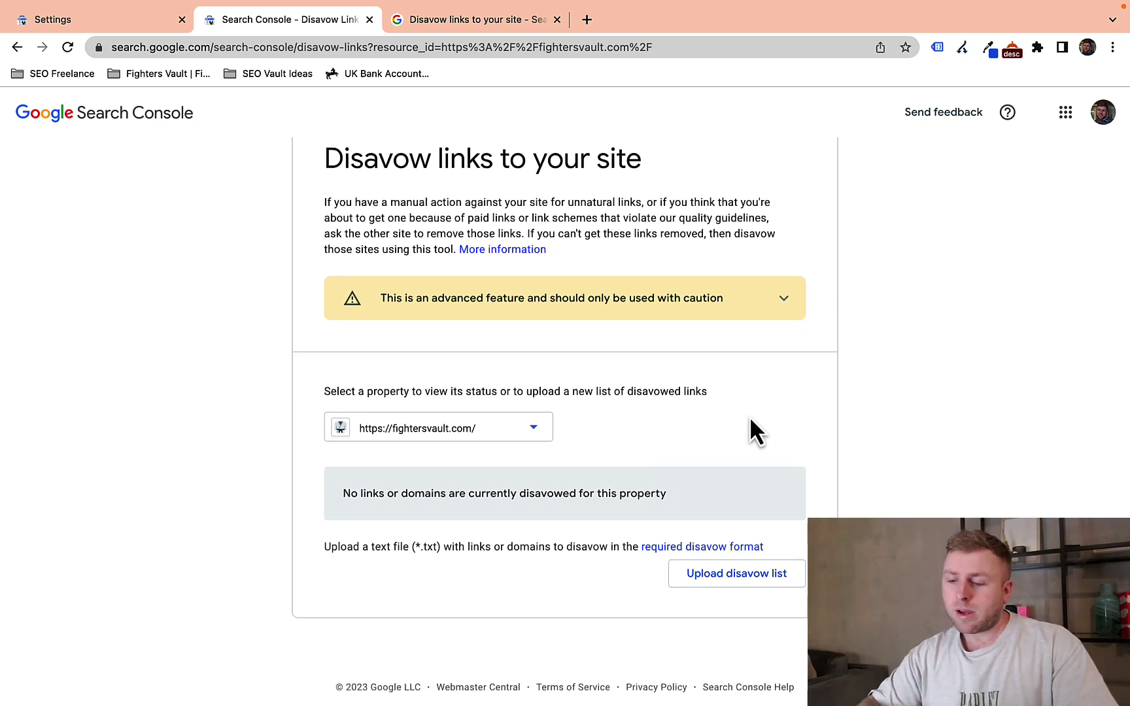
click(712, 574)
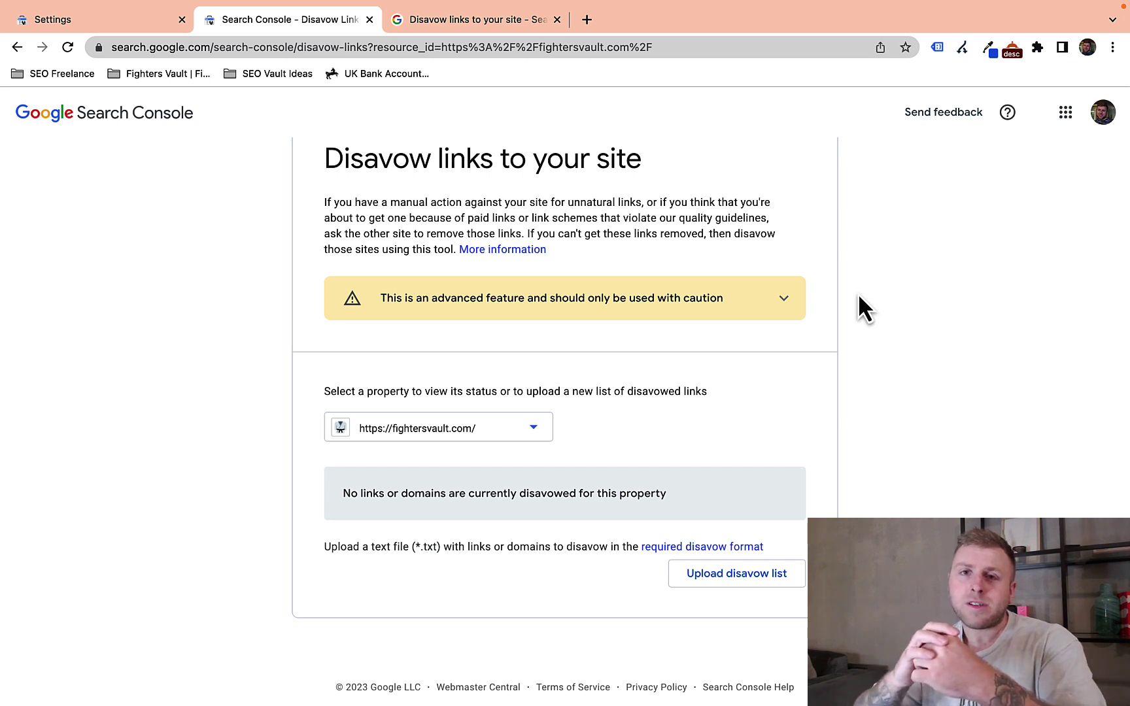
Step: Open the Page Experience report under Experience and scroll through its mobile trend and signals
scroll(857, 293, up, 1)
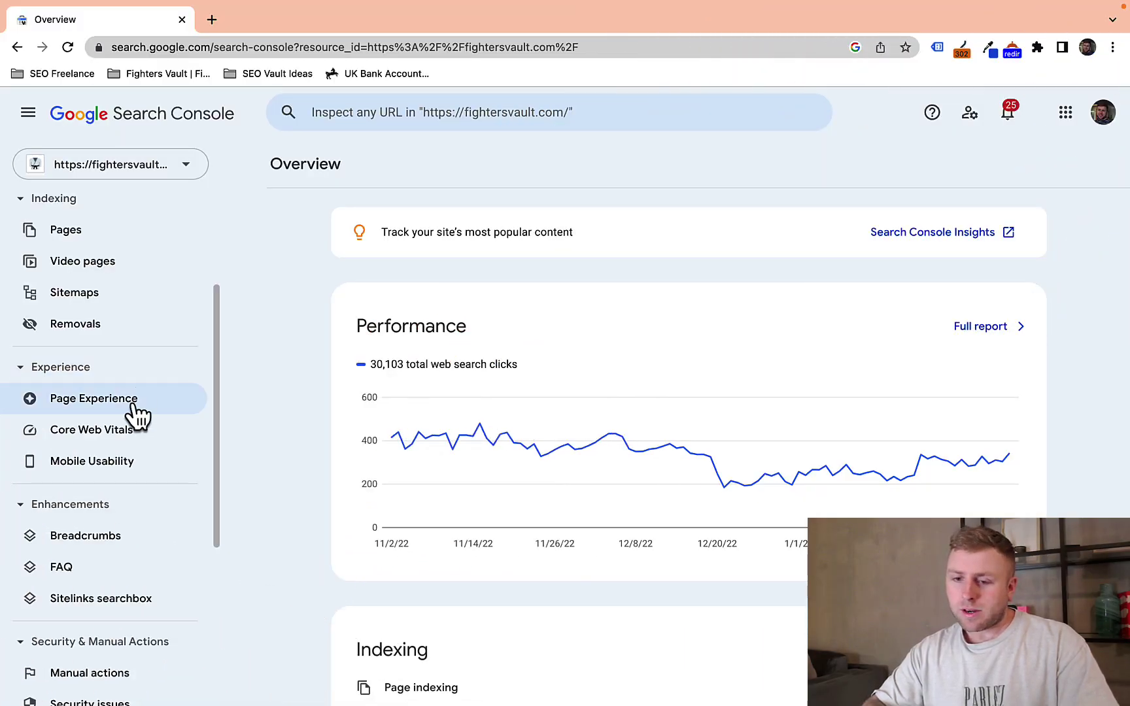
scroll(134, 425, down, 1)
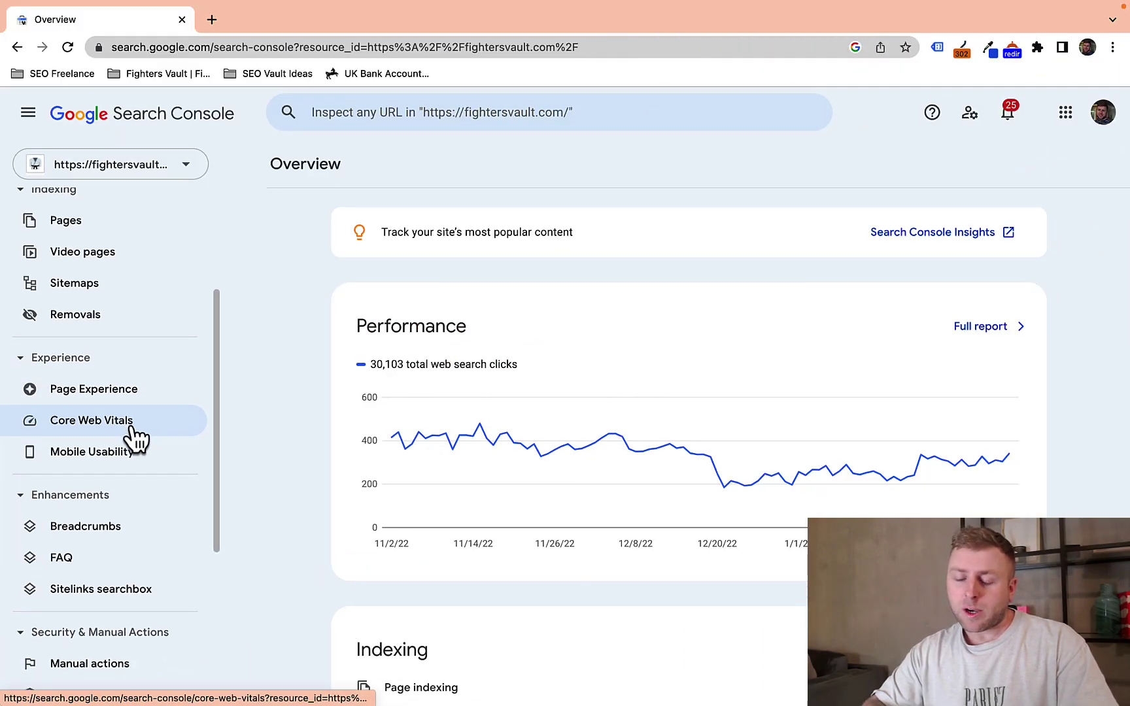
click(142, 391)
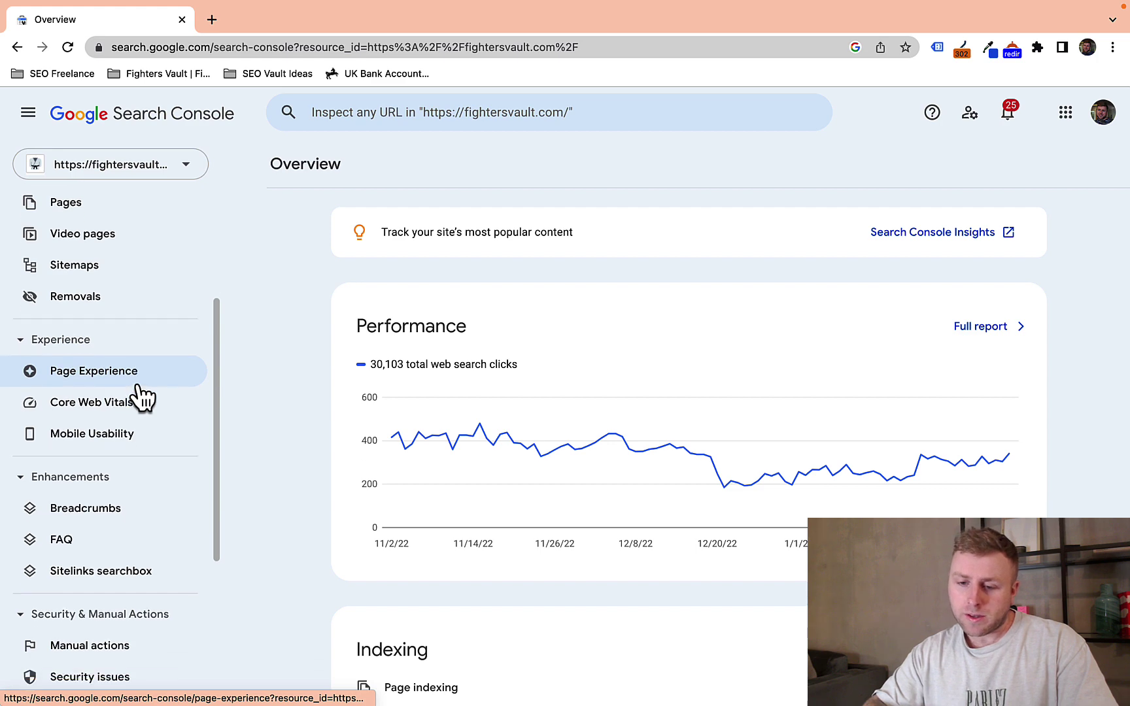
scroll(574, 326, down, 3)
scroll(576, 328, down, 5)
Step: Open the HTTPS card and review its 154 HTTPS URLs and 0 non-HTTPS URLs
click(902, 410)
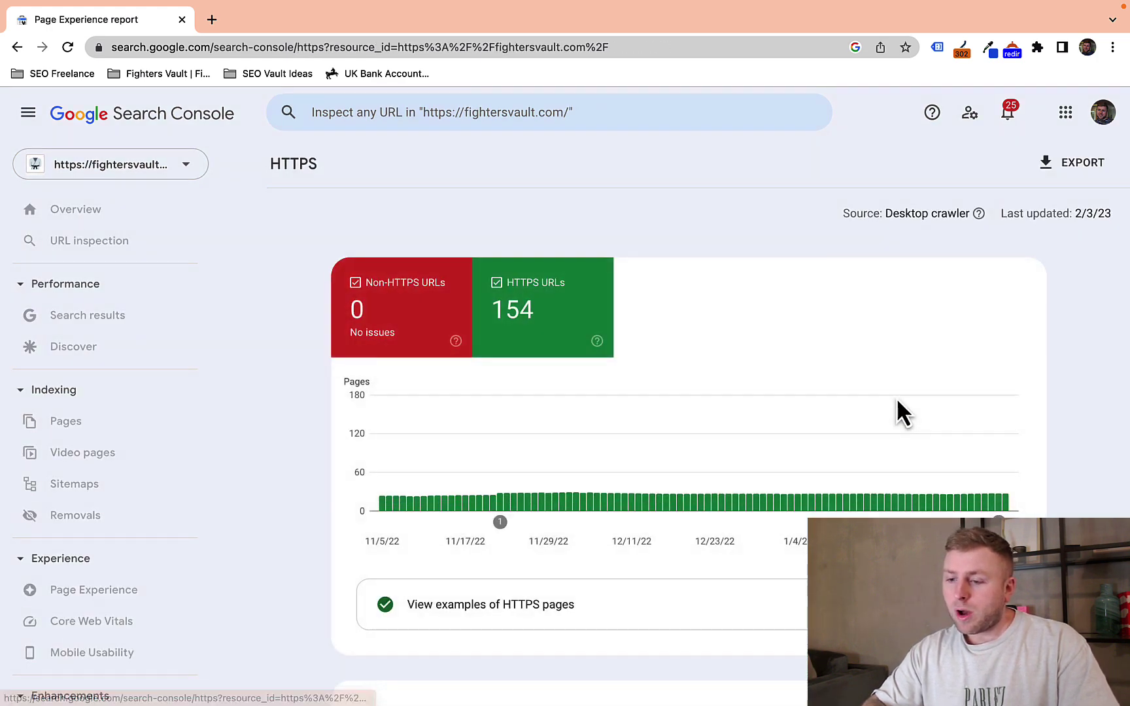
scroll(818, 392, down, 1)
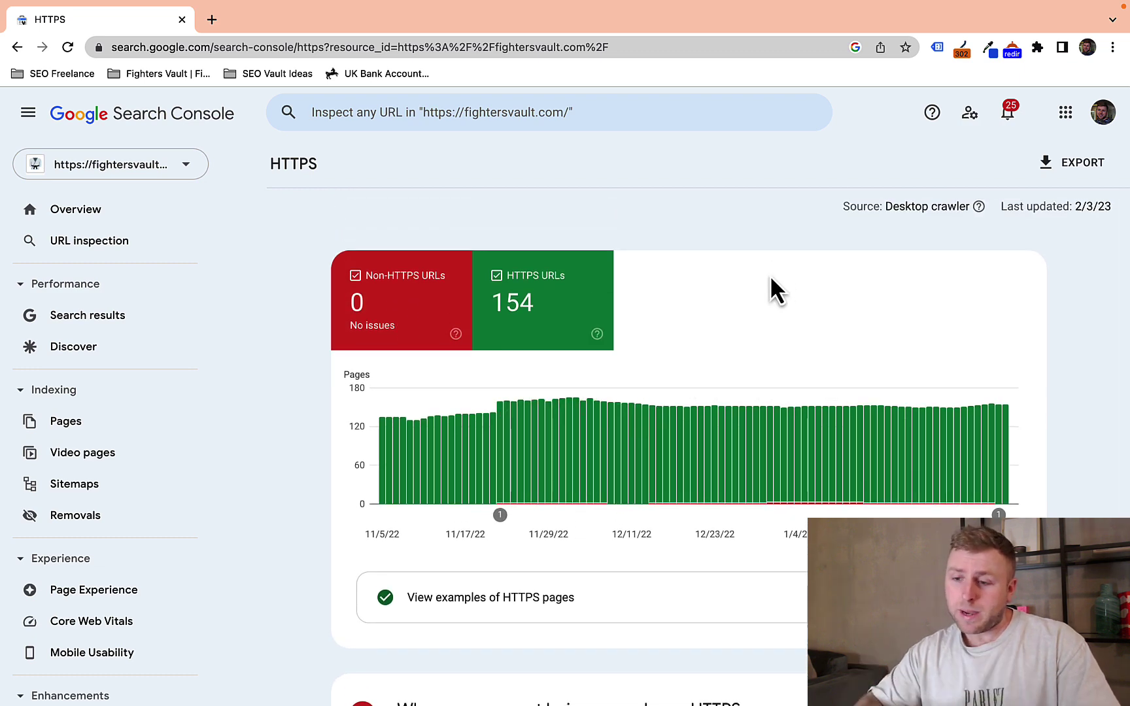
scroll(770, 278, down, 1)
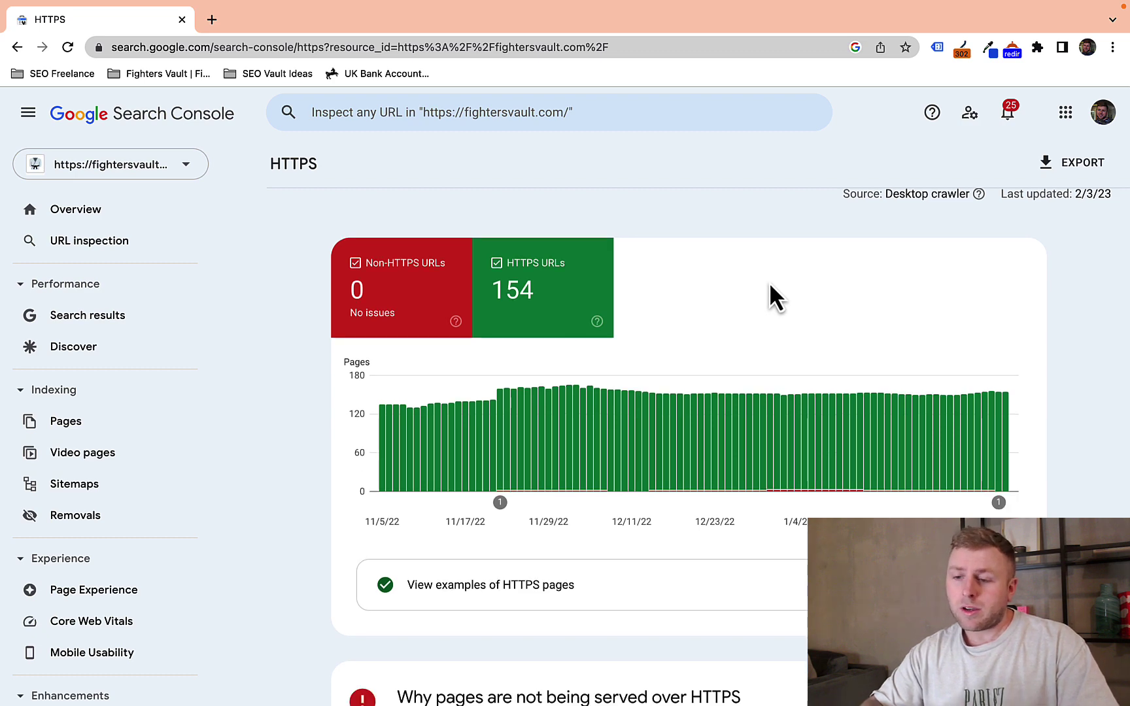
Step: Return to Page Experience and open the Mobile Usability report showing 154 usable pages
key(alt+Left)
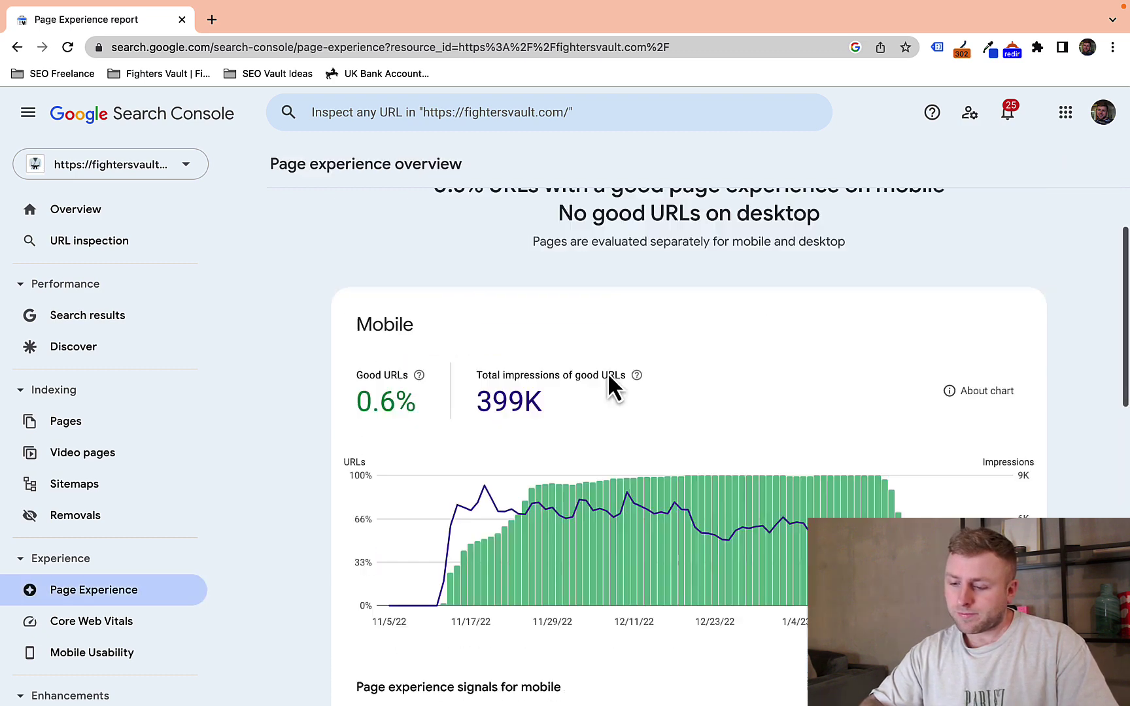
scroll(679, 374, down, 10)
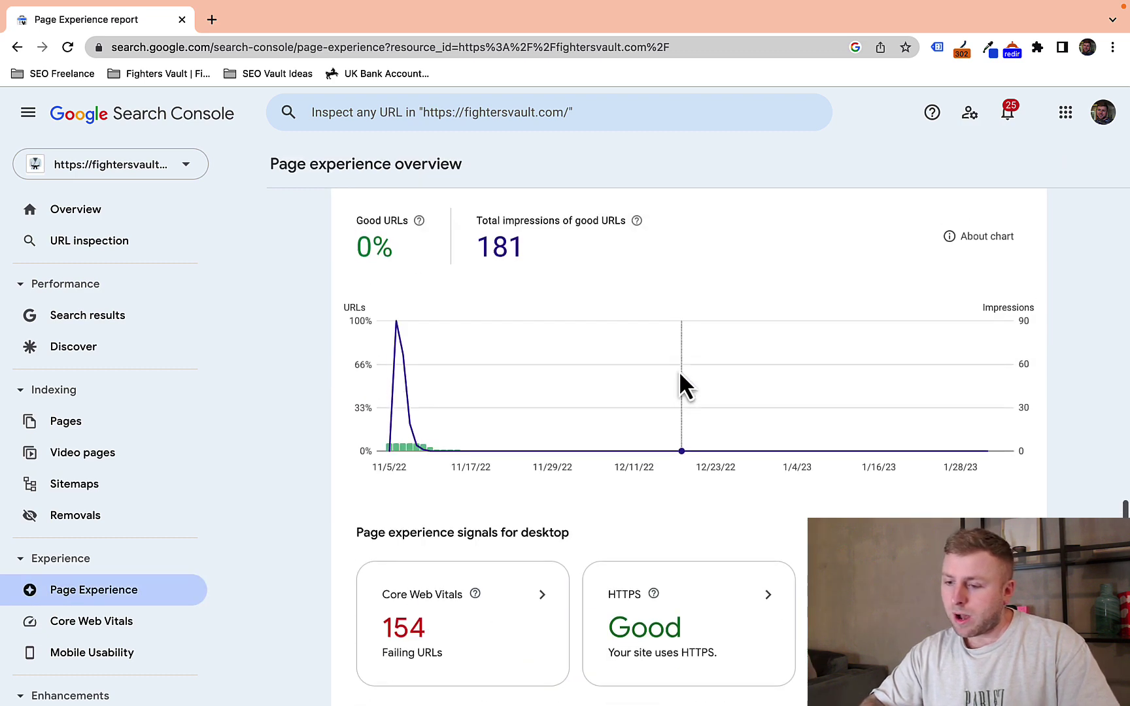
scroll(679, 370, up, 4)
click(688, 350)
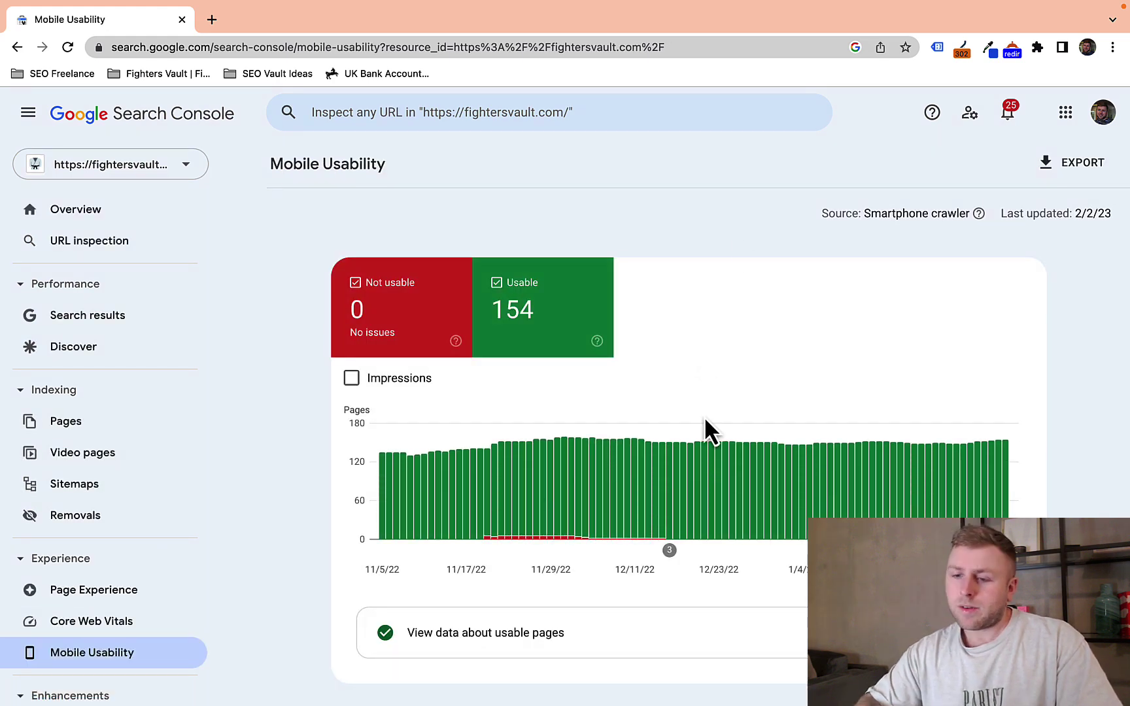
scroll(698, 432, down, 4)
scroll(698, 424, up, 4)
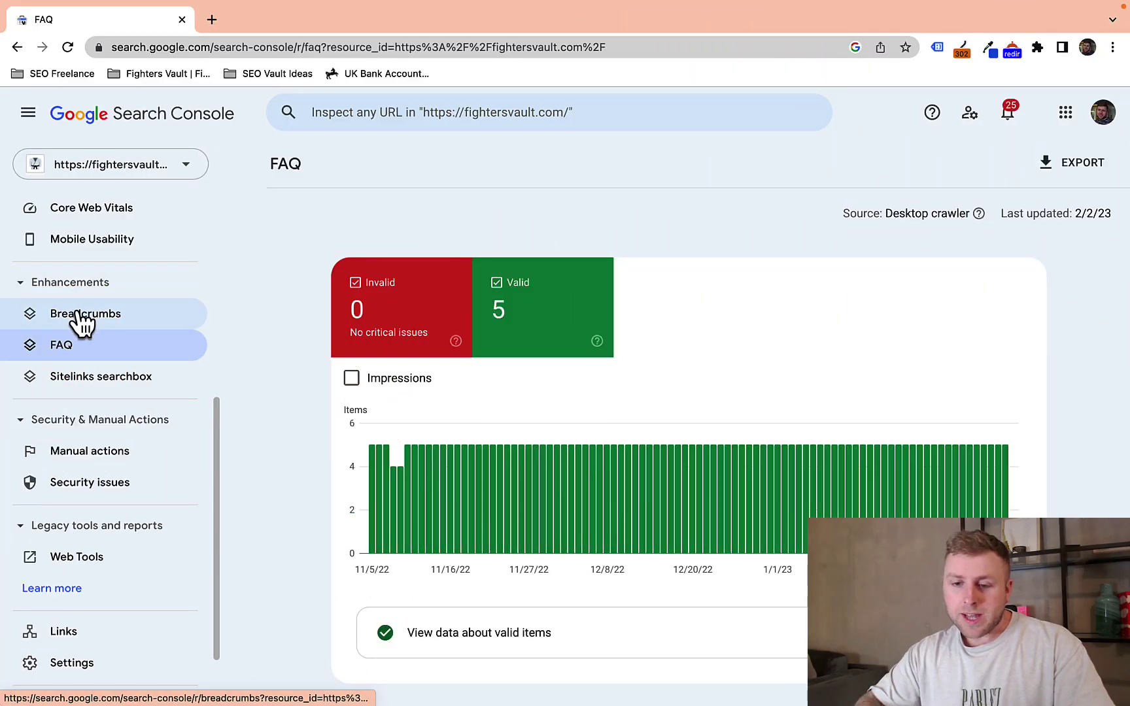
Step: Switch to the Google 'seo' results and scroll to Top stories and People also ask
click(79, 317)
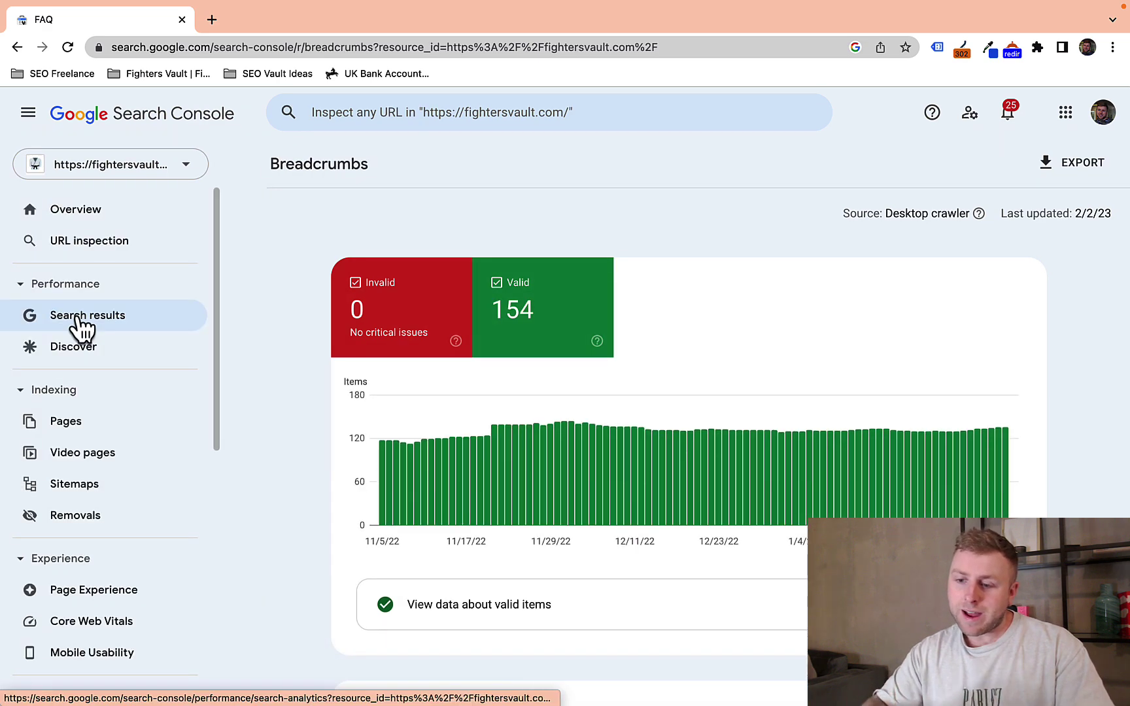
scroll(663, 347, down, 1)
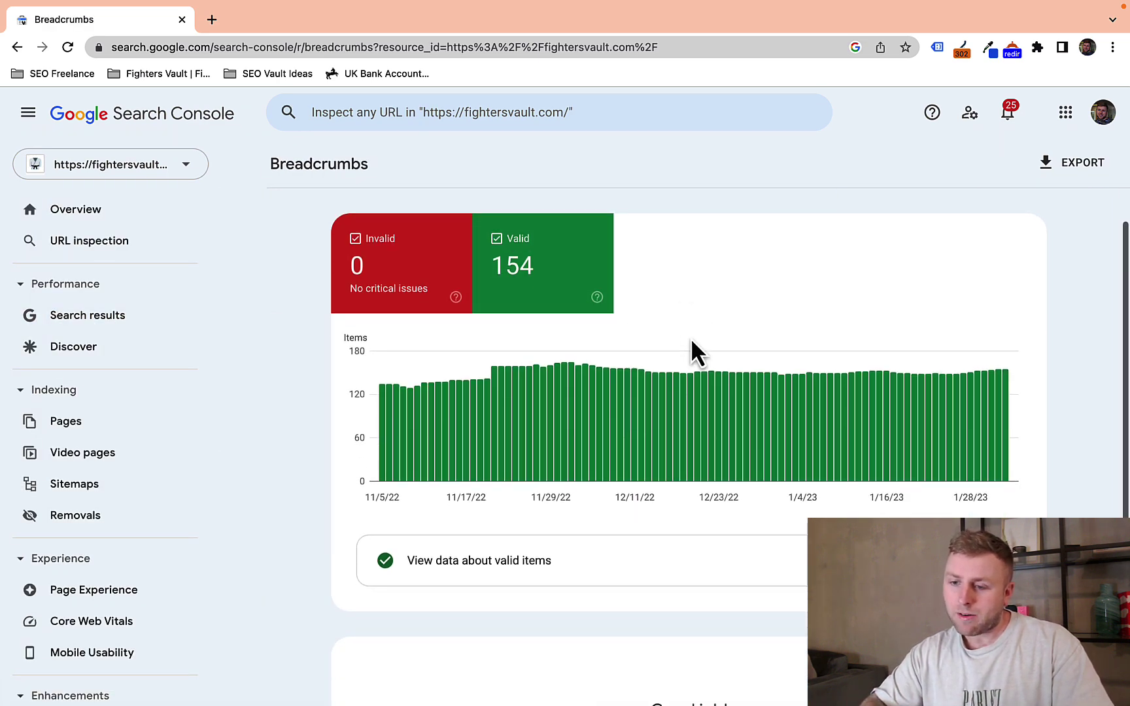
scroll(693, 353, up, 1)
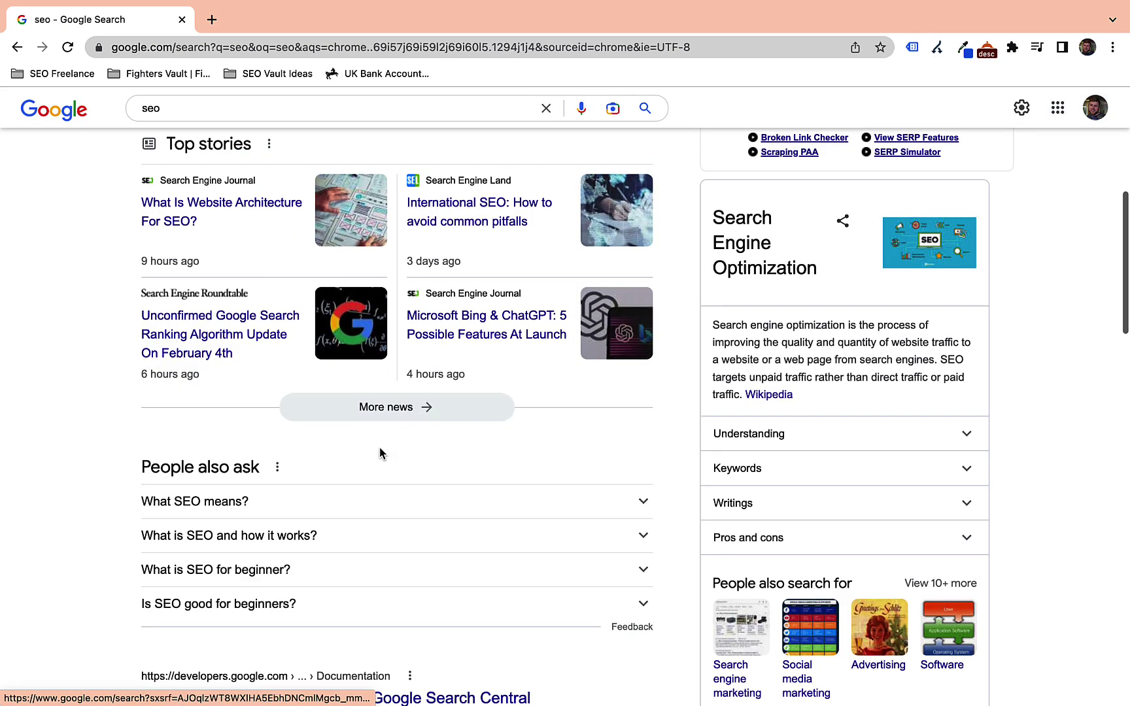
Step: Expand the 'What SEO means?', 'What is SEO and how it works?' and 'What is SEO for beginner?' answers, then select 'Is SEO good for beginners?'
click(334, 520)
scroll(333, 524, down, 4)
click(297, 495)
scroll(297, 487, down, 4)
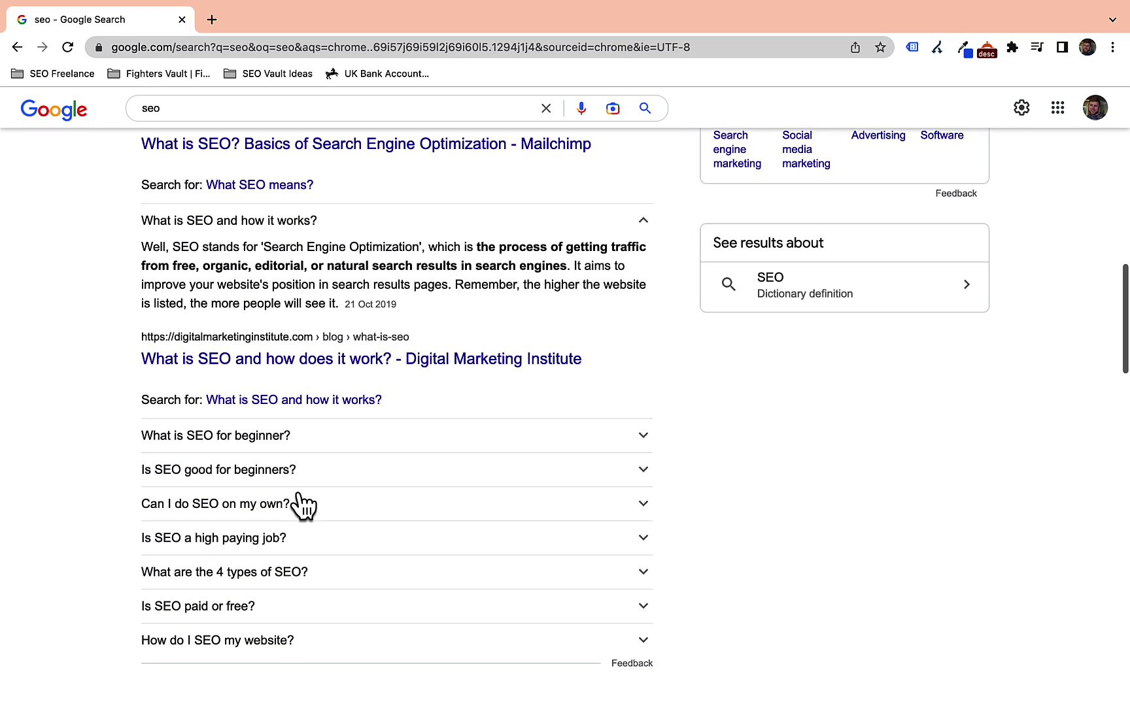
click(297, 437)
scroll(301, 428, down, 4)
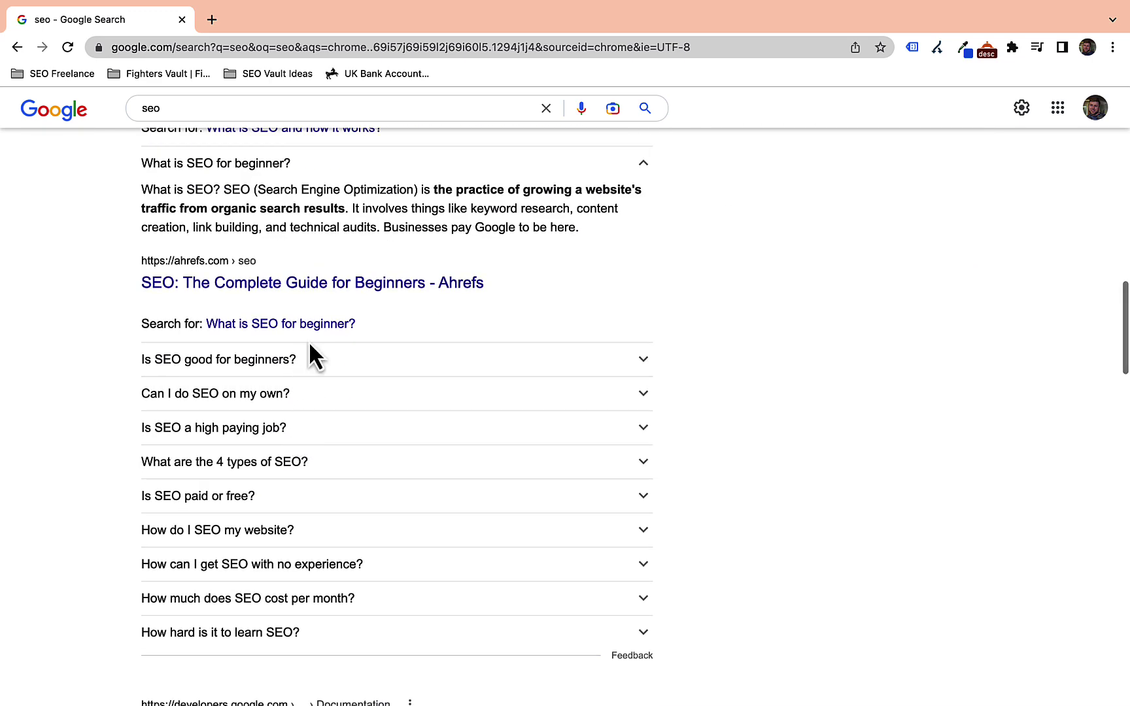
triple_click(310, 358)
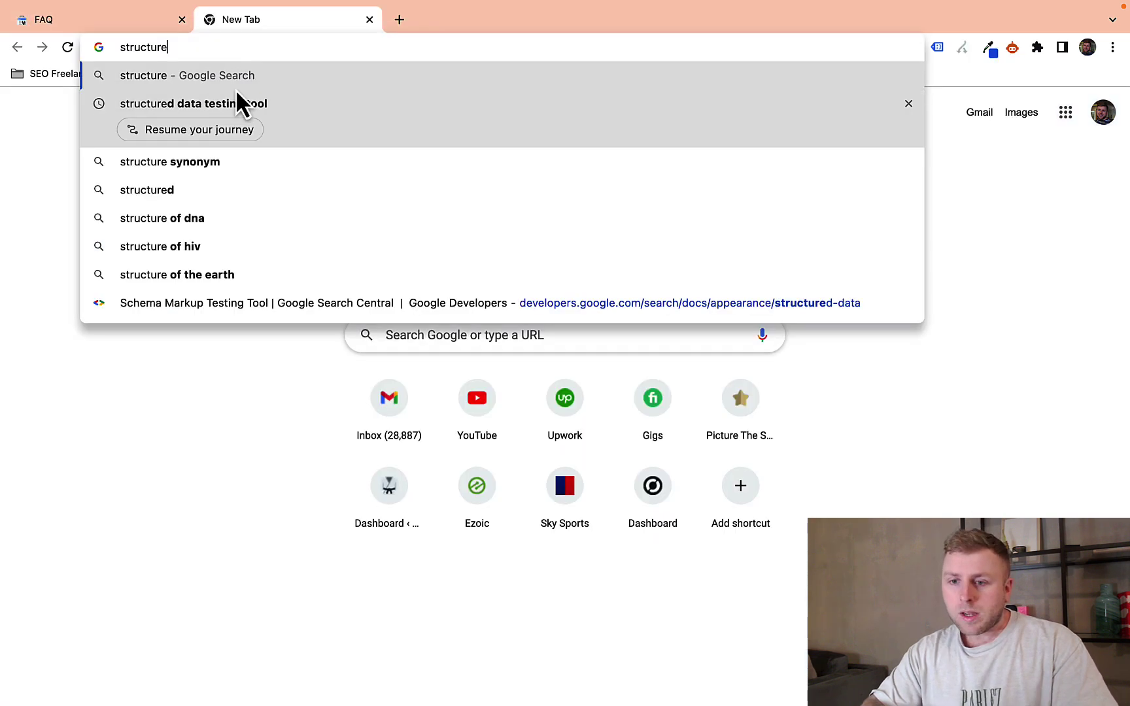
Step: Search for a structured data testing tool and reach the Rich Results Test via the Schema Markup Testing Tool result
click(233, 102)
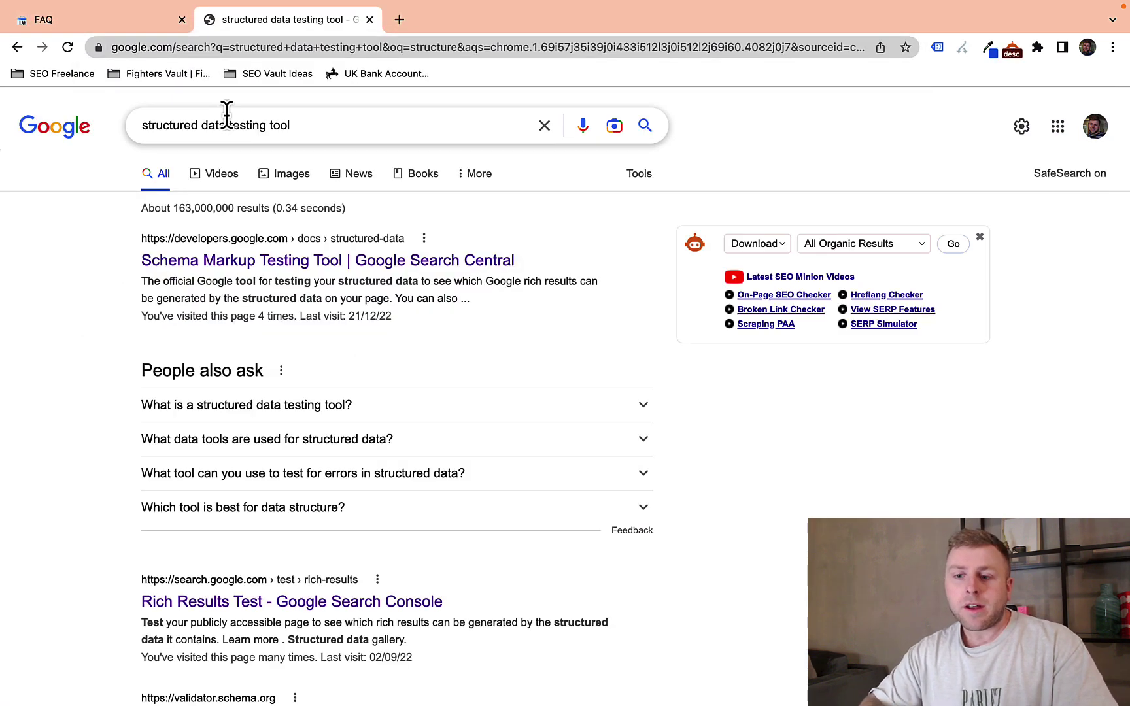
scroll(379, 258, down, 1)
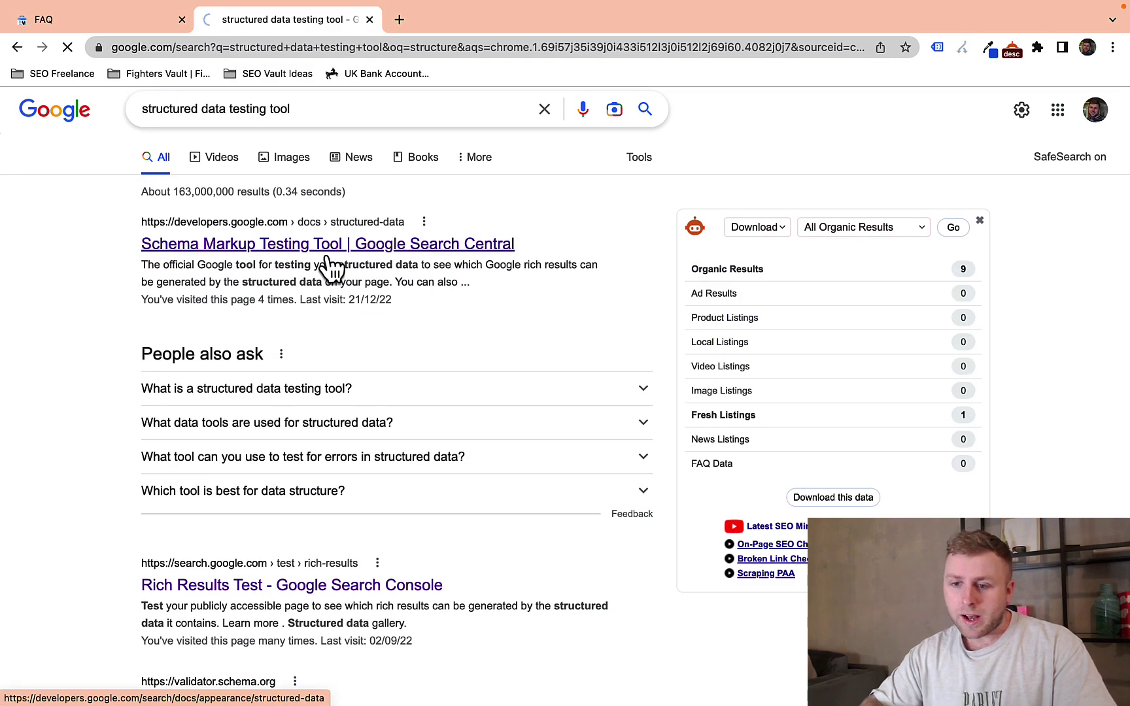
click(328, 259)
scroll(373, 373, down, 3)
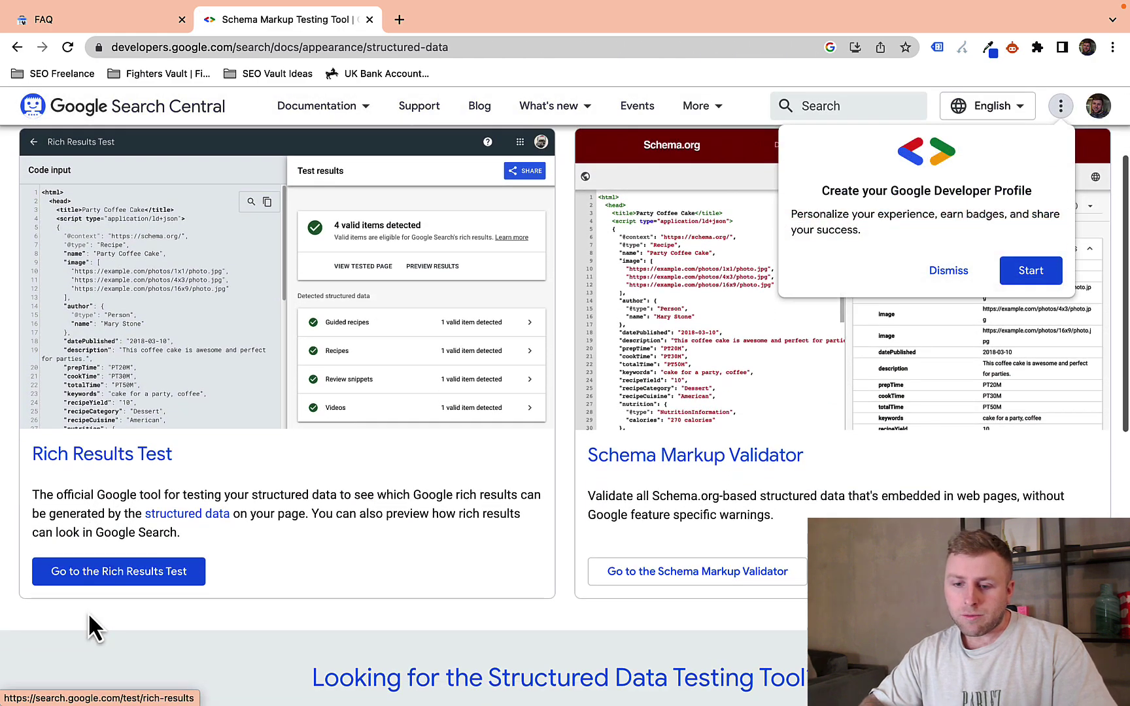
click(105, 579)
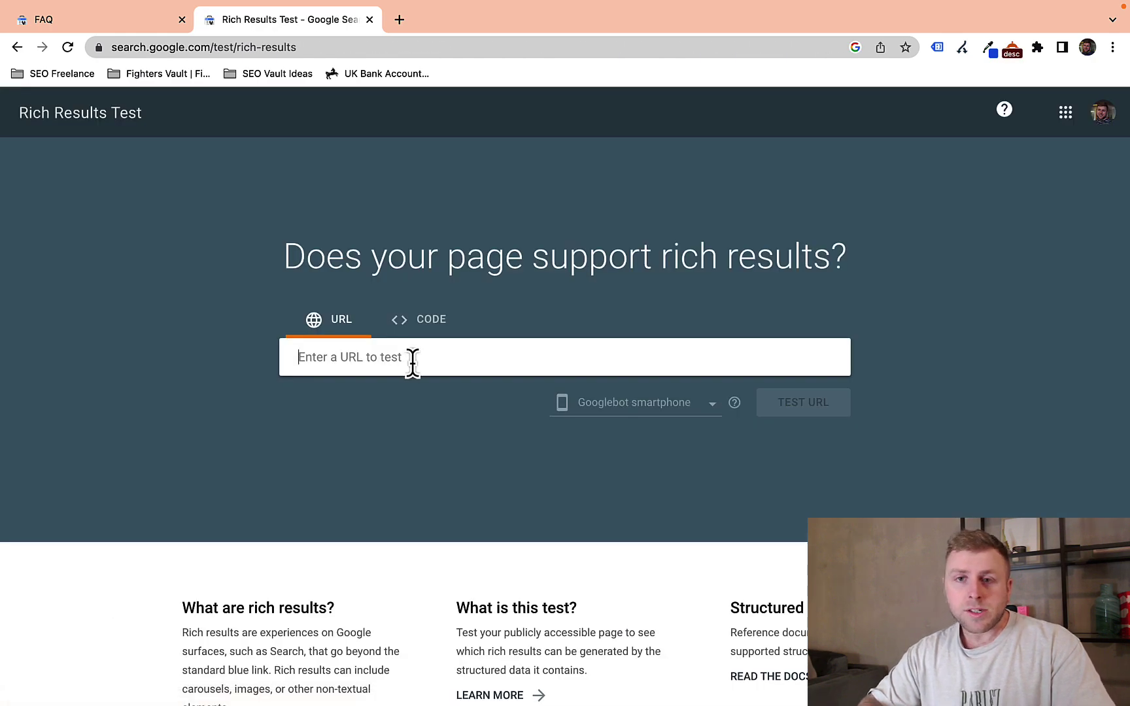
Step: Run the Rich Results Test on the what-is-a-martial-art-explained URL, finding 3 valid items
text(https://fightersvault.com/what-is-a-martial-art-explained/)
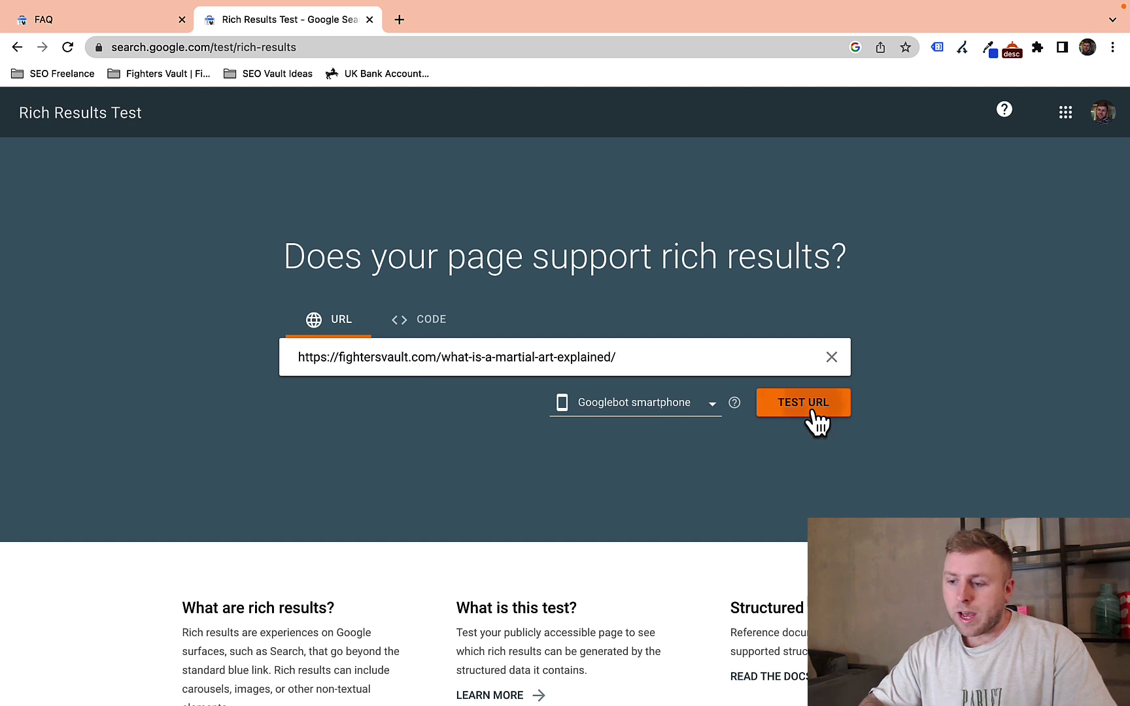
click(814, 411)
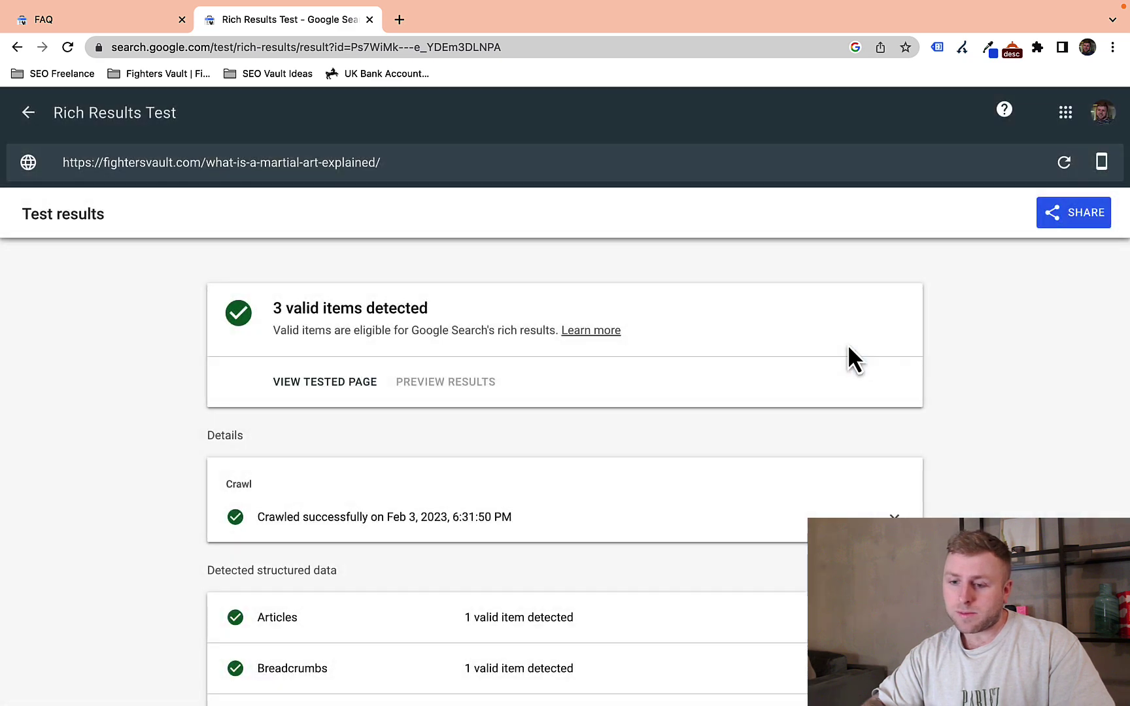
scroll(846, 430, down, 3)
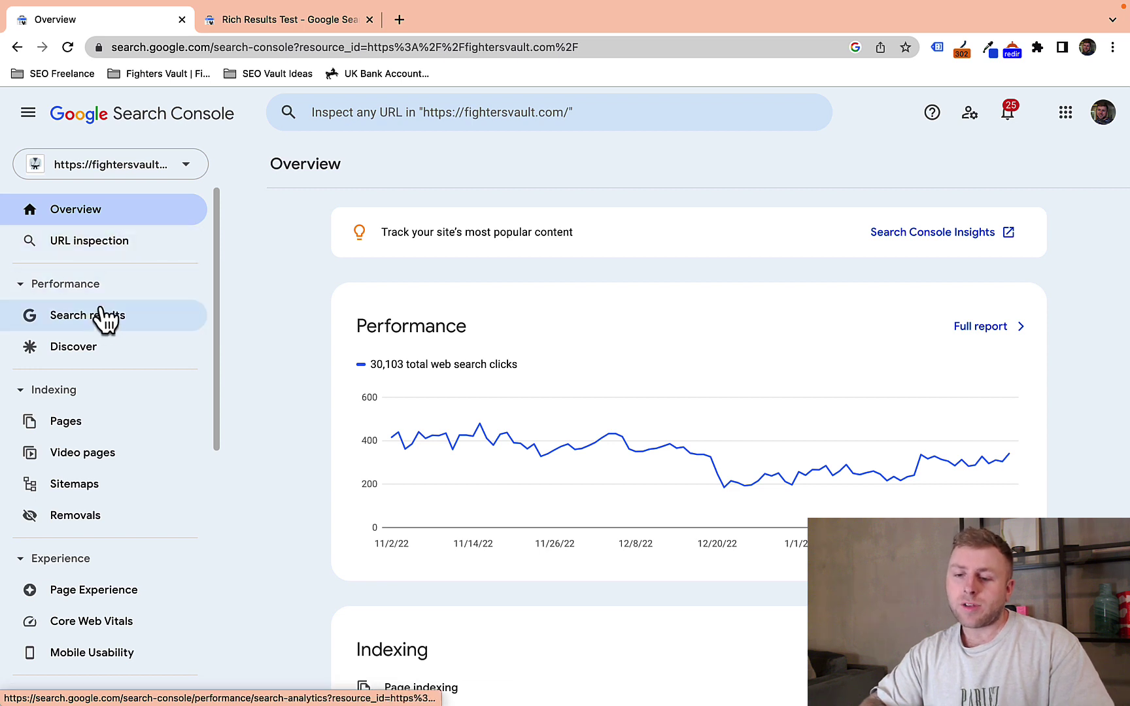
Step: Open the Links report from the Search Console sidebar
scroll(131, 405, down, 3)
scroll(134, 407, down, 2)
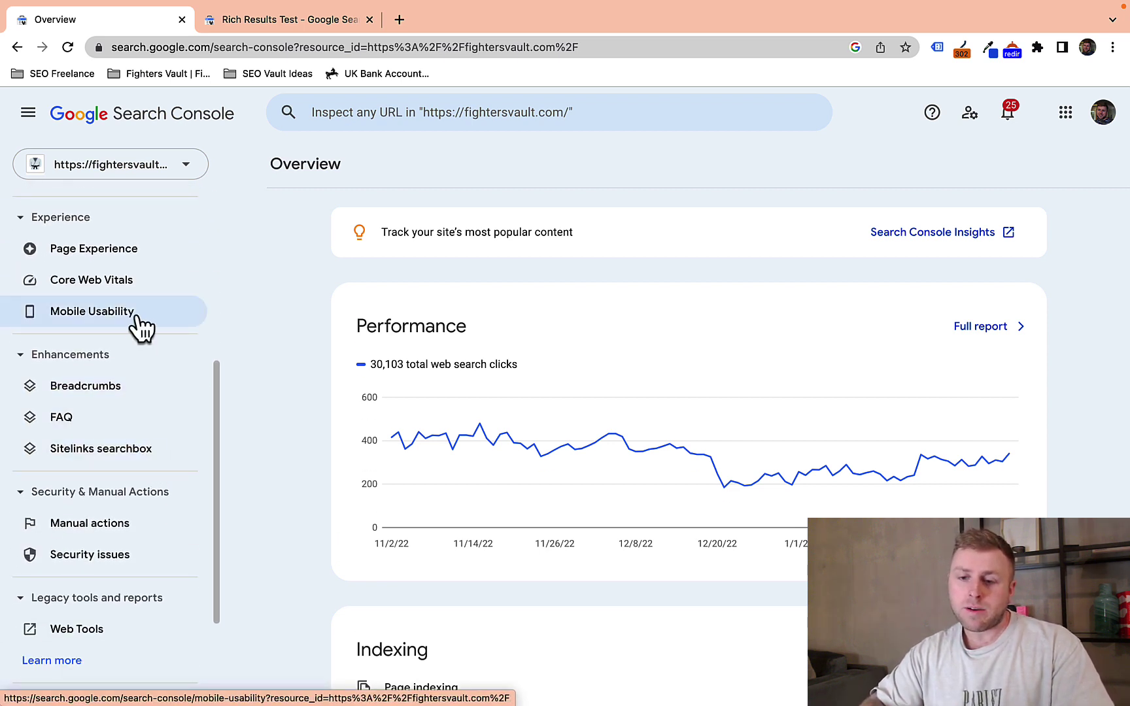
scroll(139, 323, up, 5)
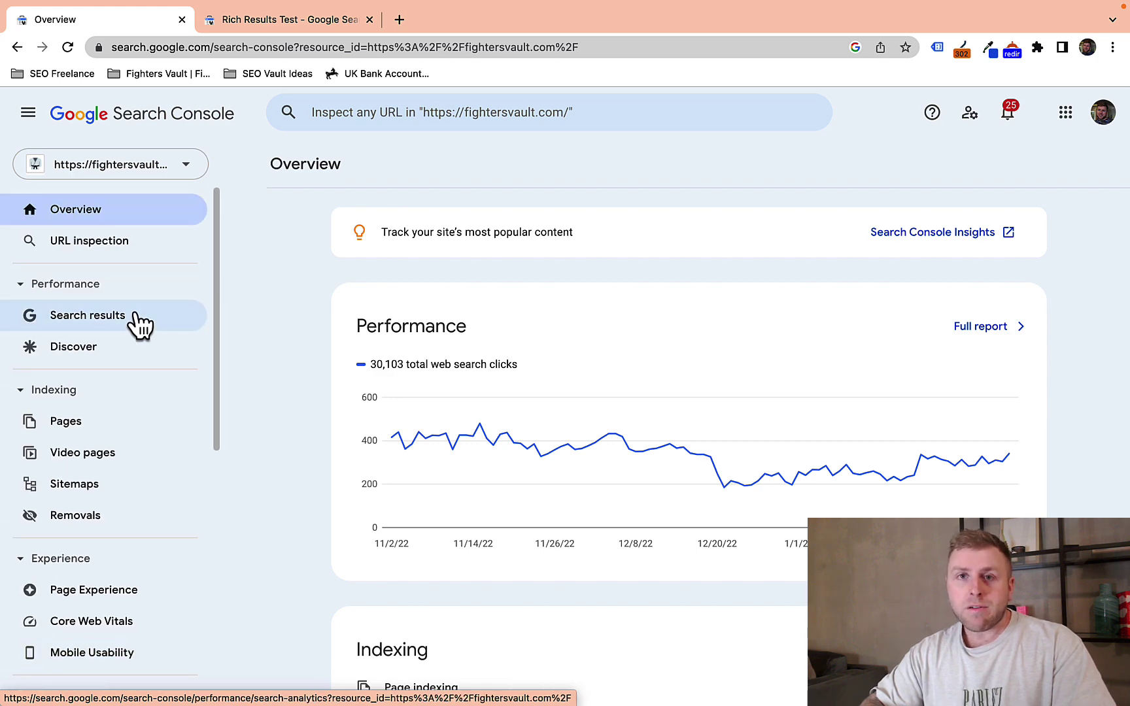
scroll(139, 323, down, 1)
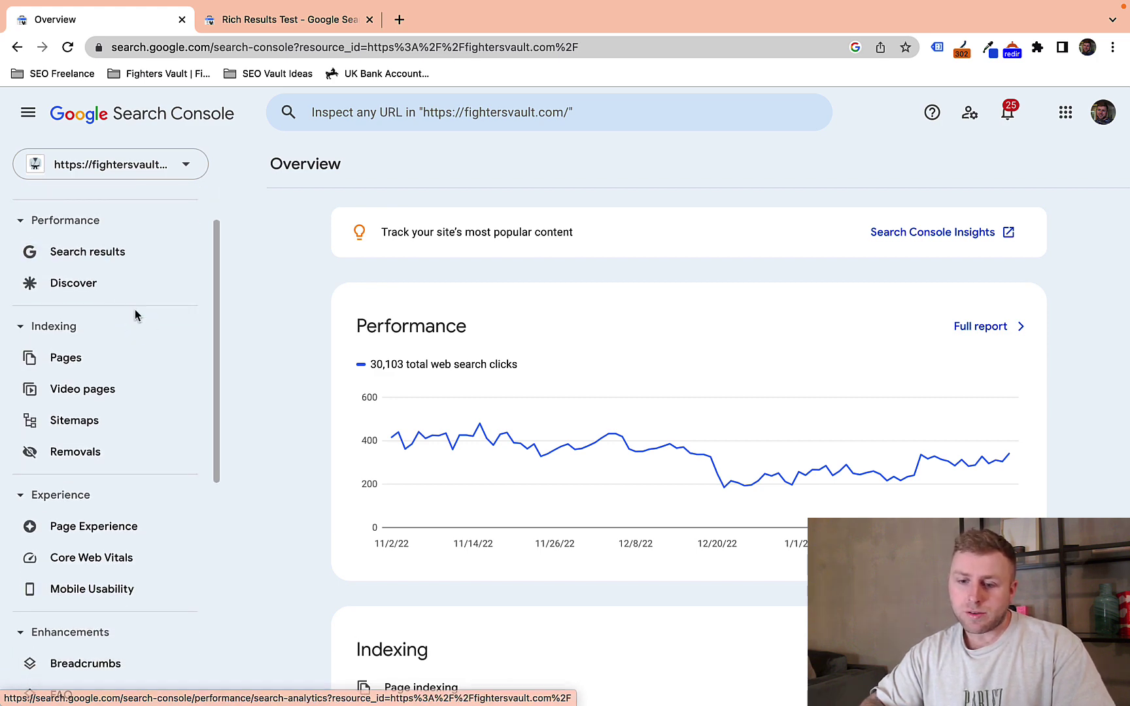
scroll(121, 469, down, 6)
scroll(125, 469, up, 7)
scroll(121, 469, down, 7)
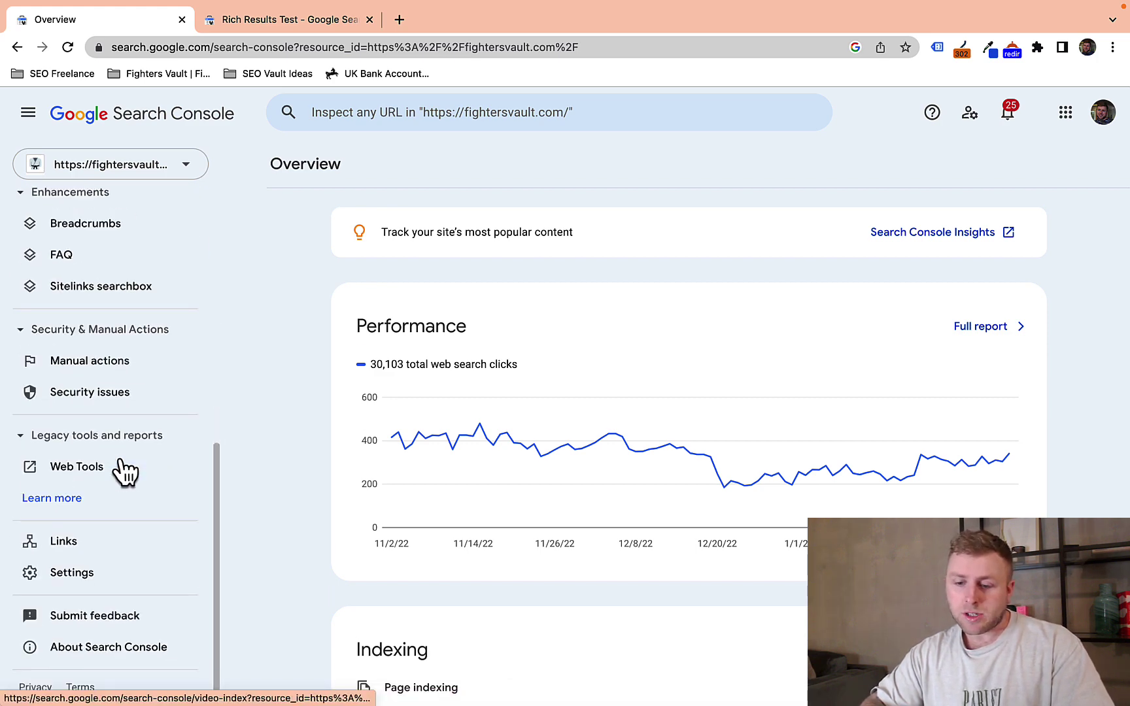
click(72, 543)
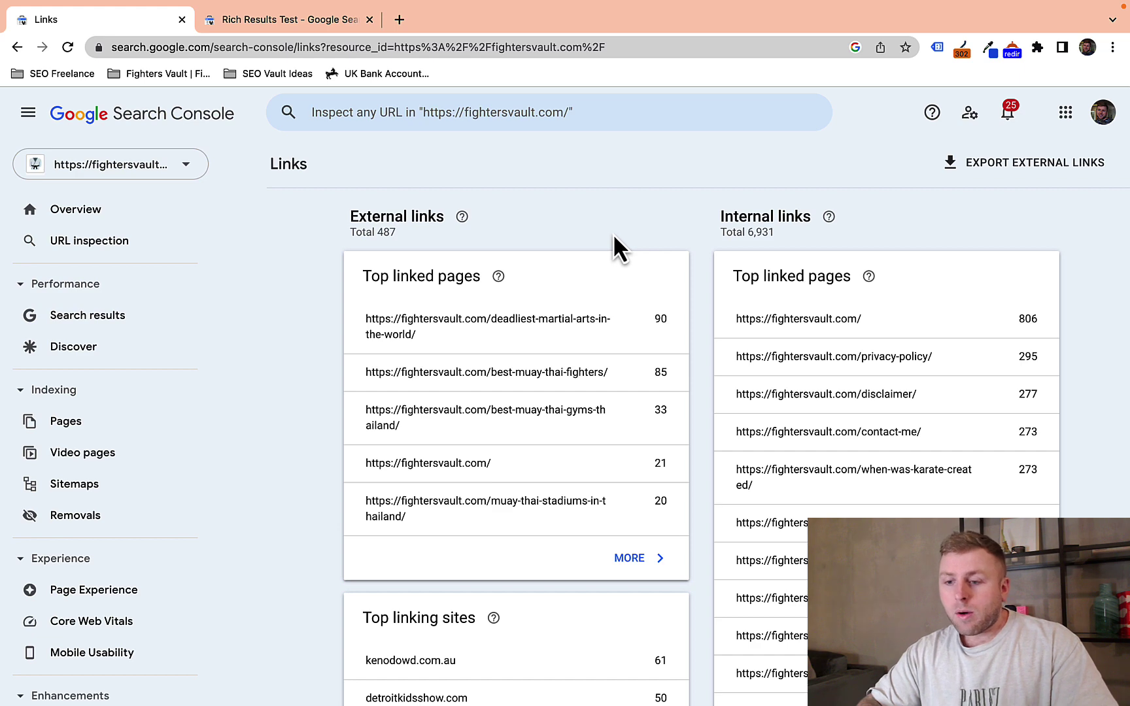
Step: Review the Links report's 487 external and 6,931 internal links and top linked pages
scroll(612, 242, down, 5)
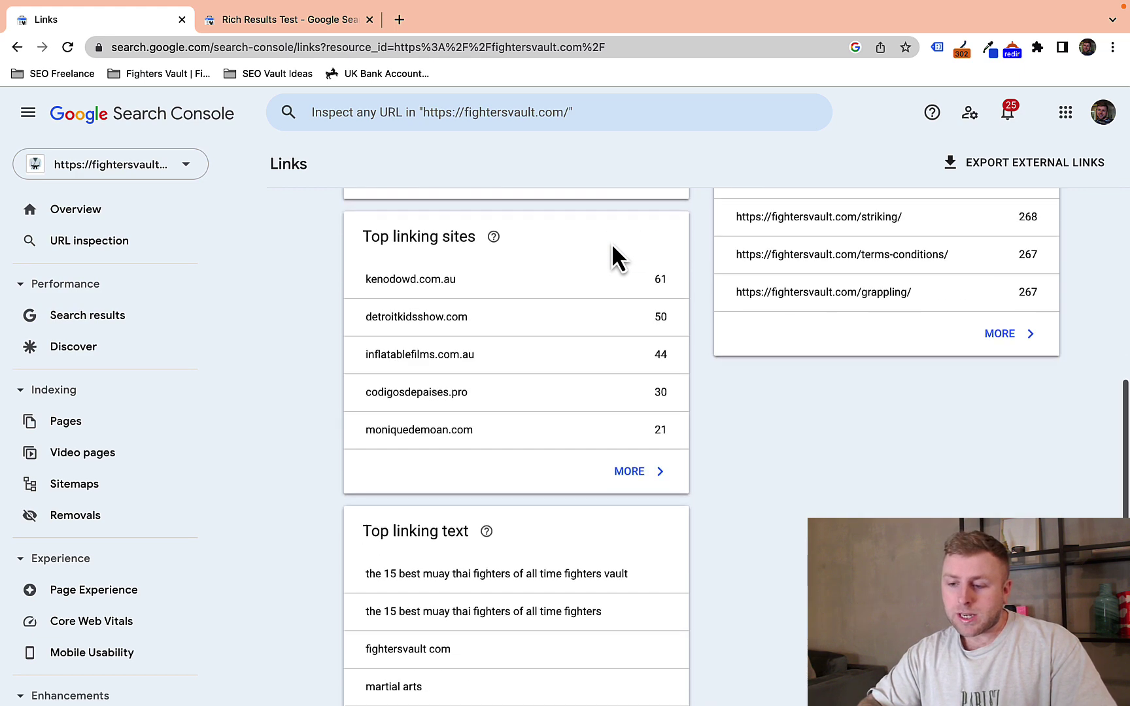
mouse_move(498, 238)
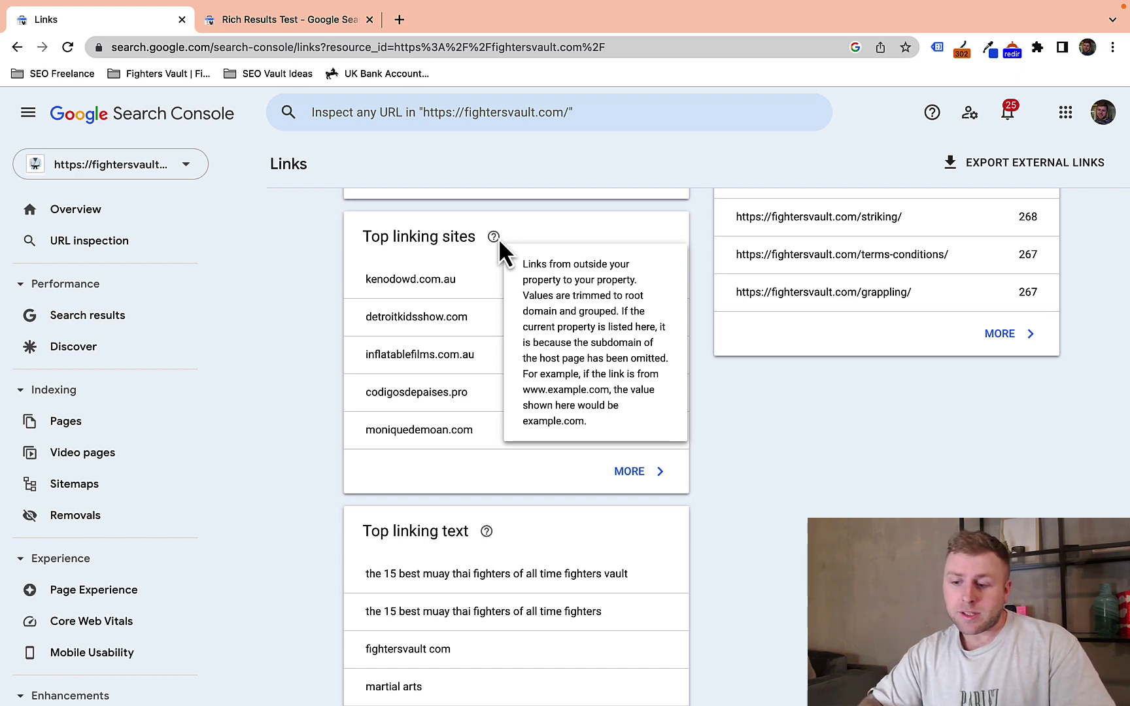
scroll(745, 546, down, 3)
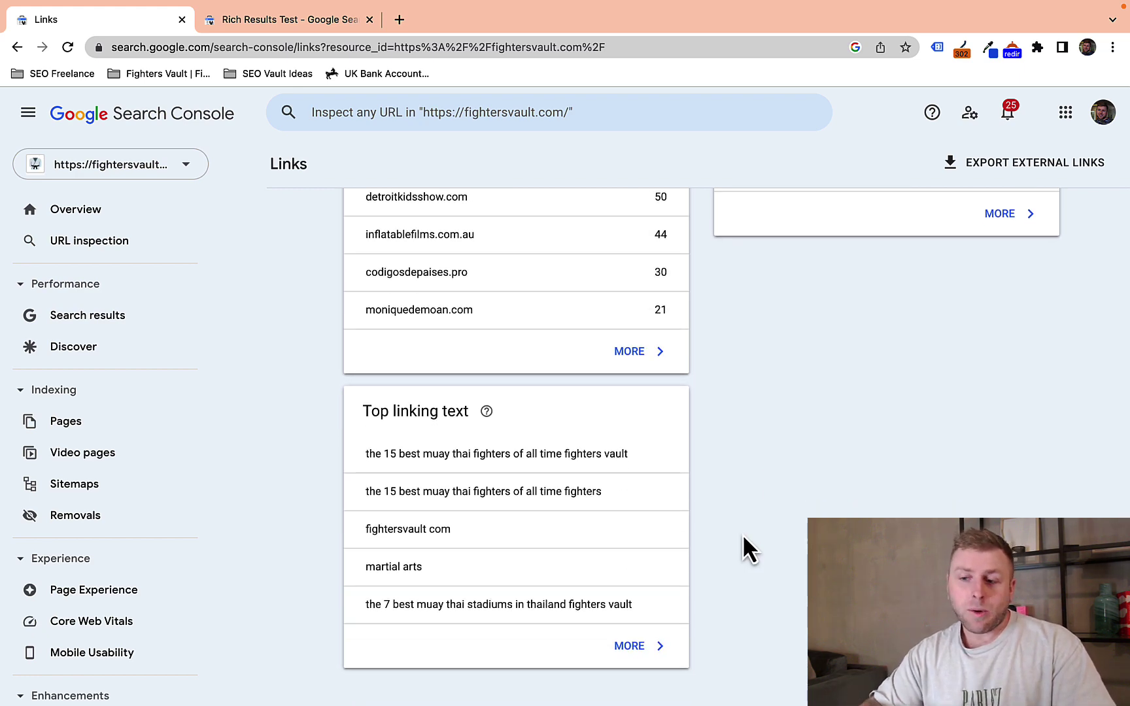
scroll(1086, 246, up, 10)
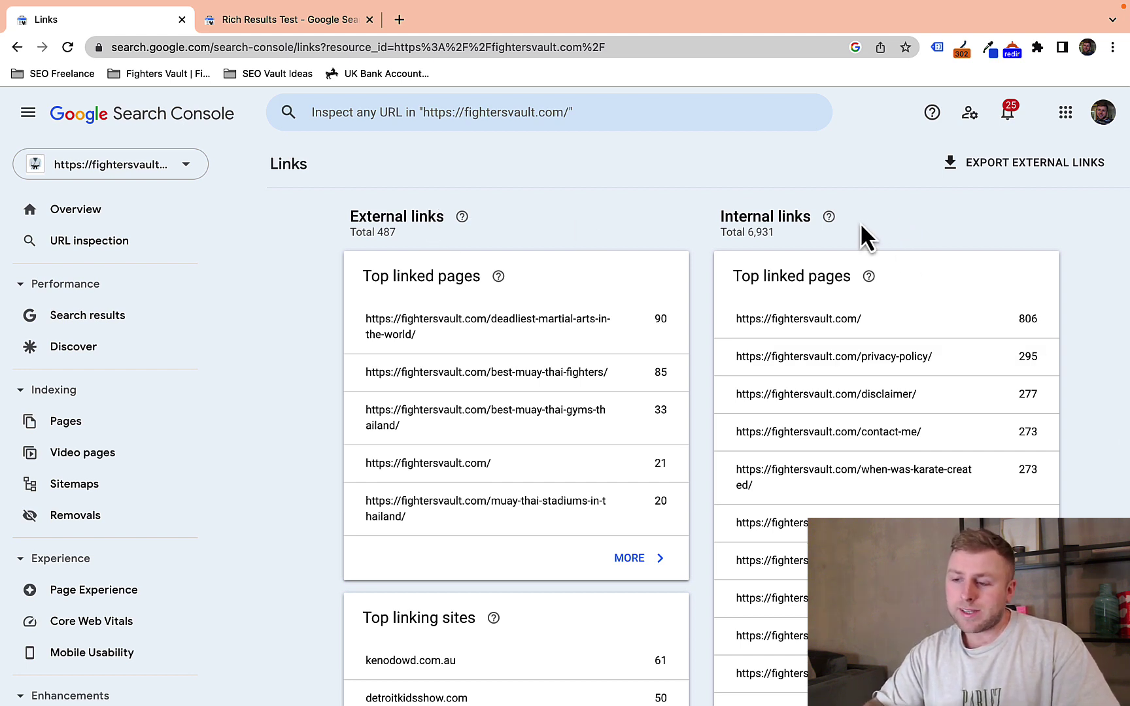
mouse_move(829, 221)
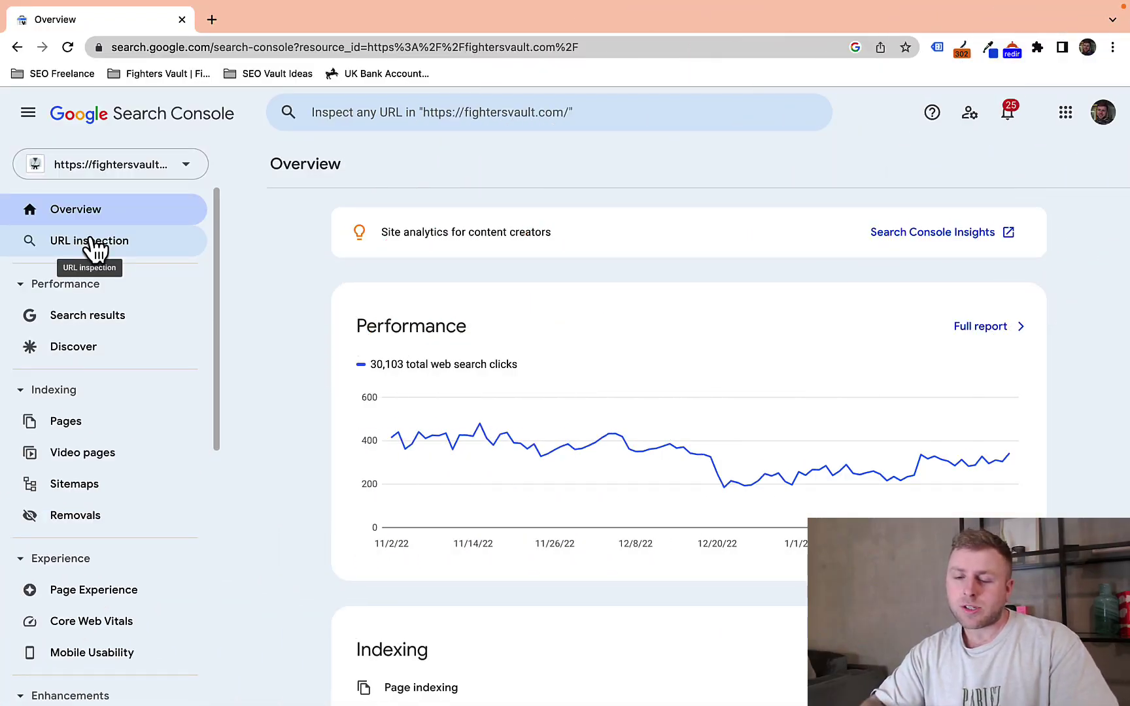
Step: Inspect the recent what-is-a-martial-art-explained URL, confirming it is on Google and indexed
click(451, 117)
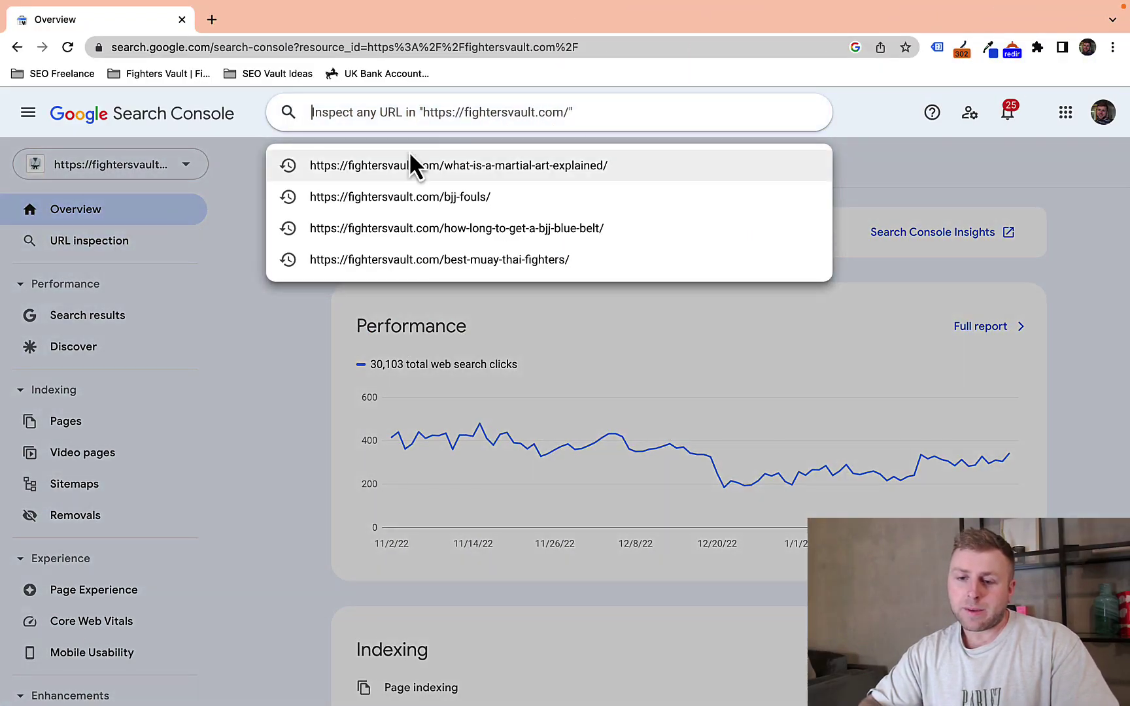
key(Return)
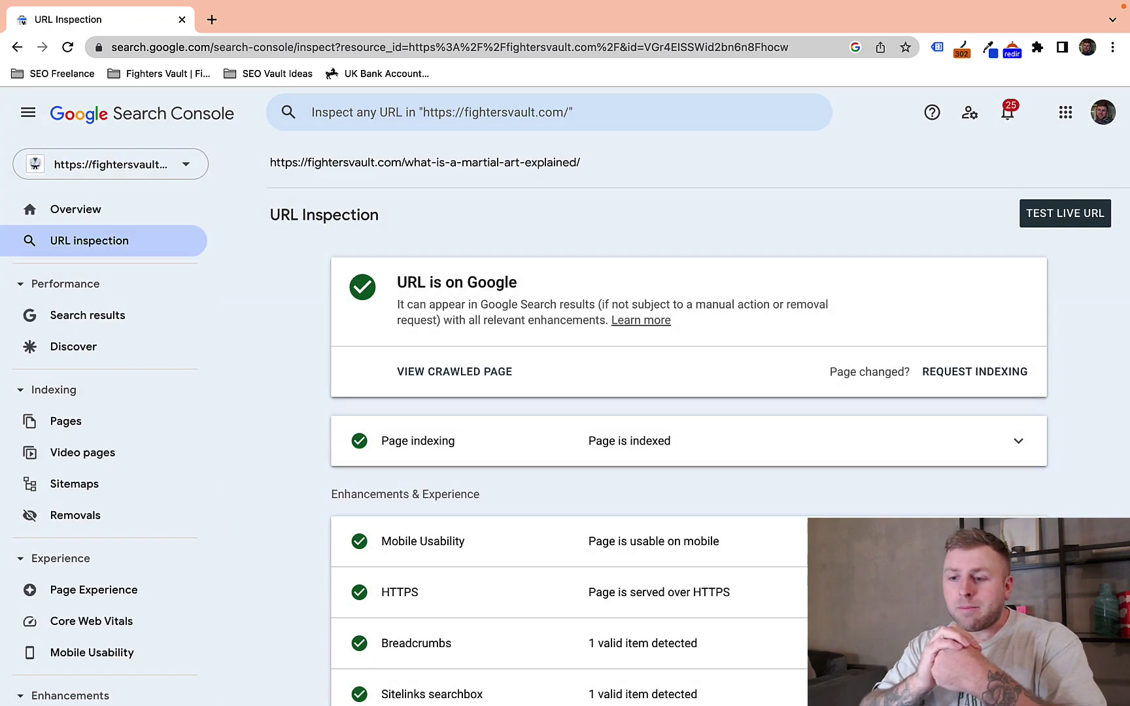
Step: Open the crawled page's HTML for the martial-art article and scroll through the source
click(437, 374)
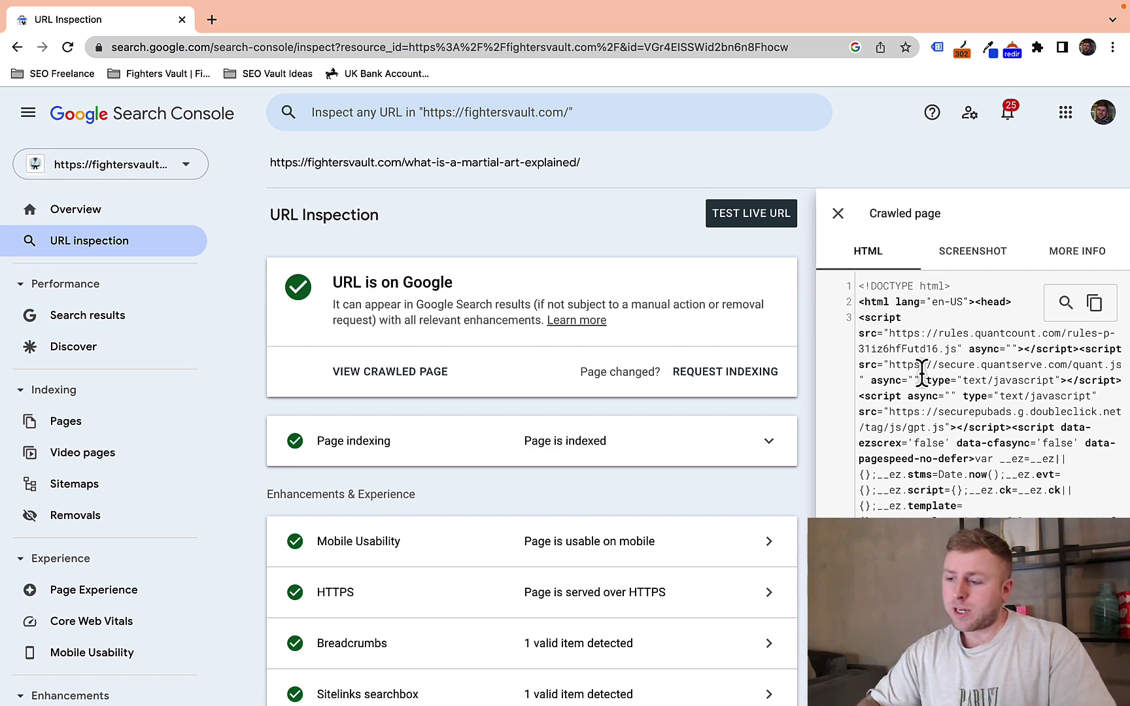
scroll(922, 378, down, 15)
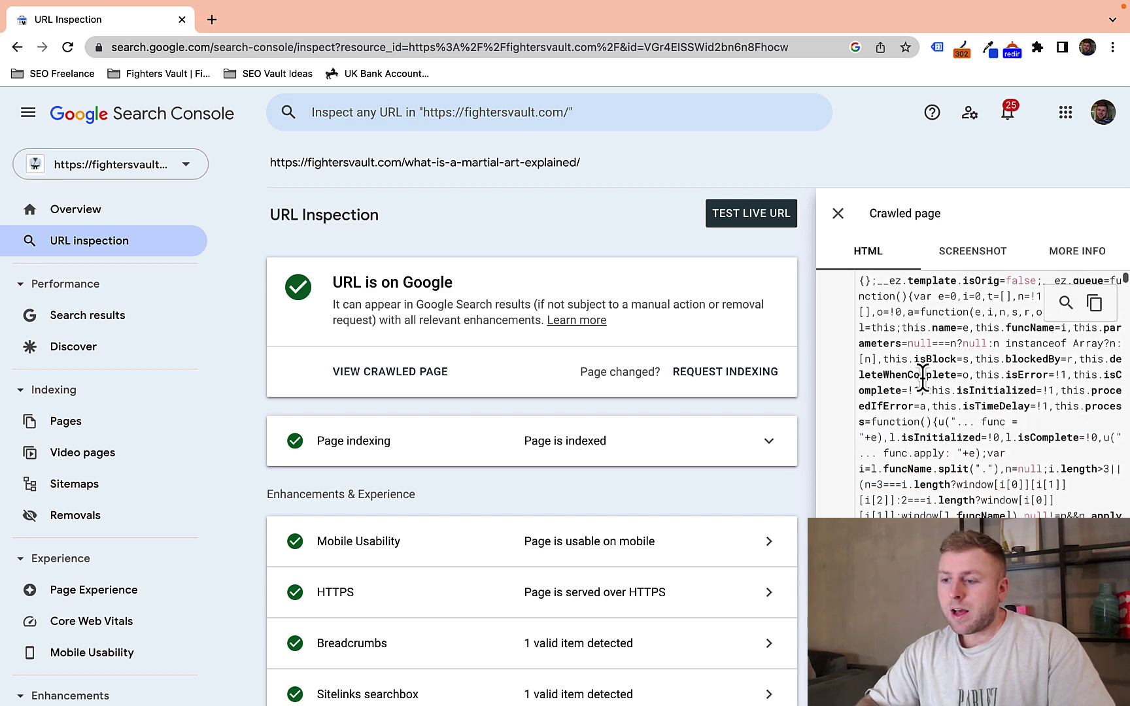
scroll(922, 379, up, 15)
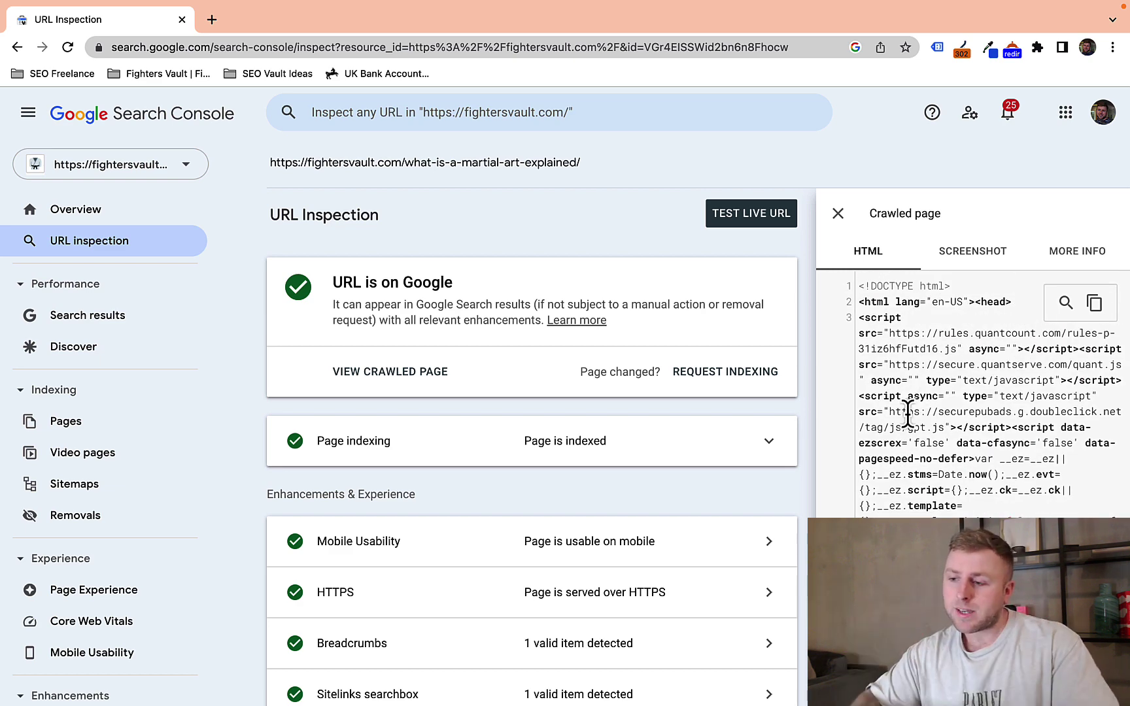
scroll(907, 412, down, 10)
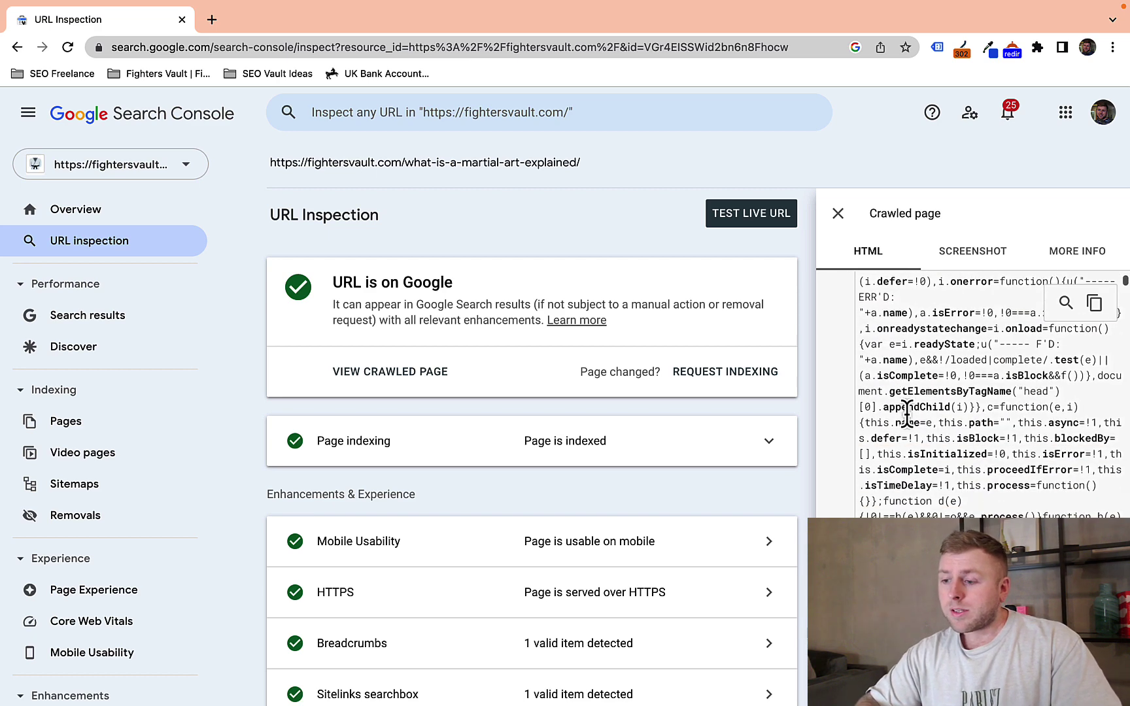